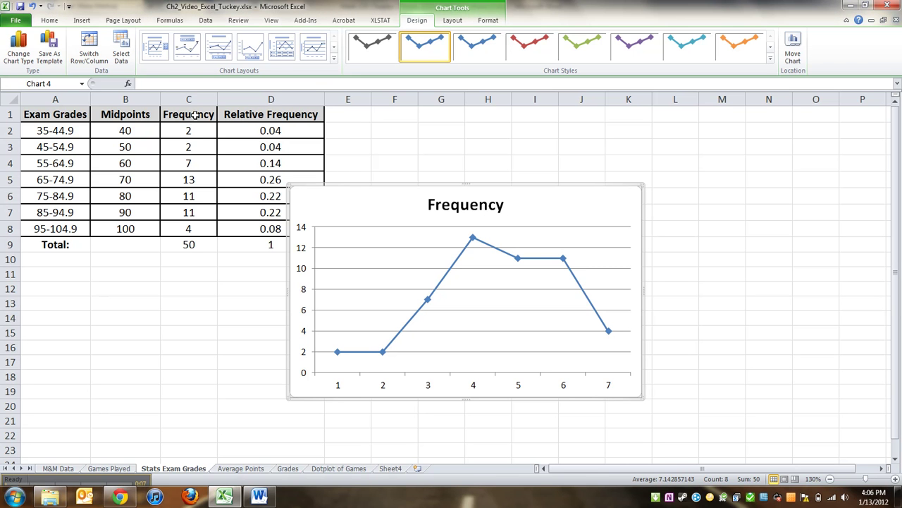
pyautogui.moveTo(180, 117); pyautogui.dragTo(176, 227)
pyautogui.click(84, 21)
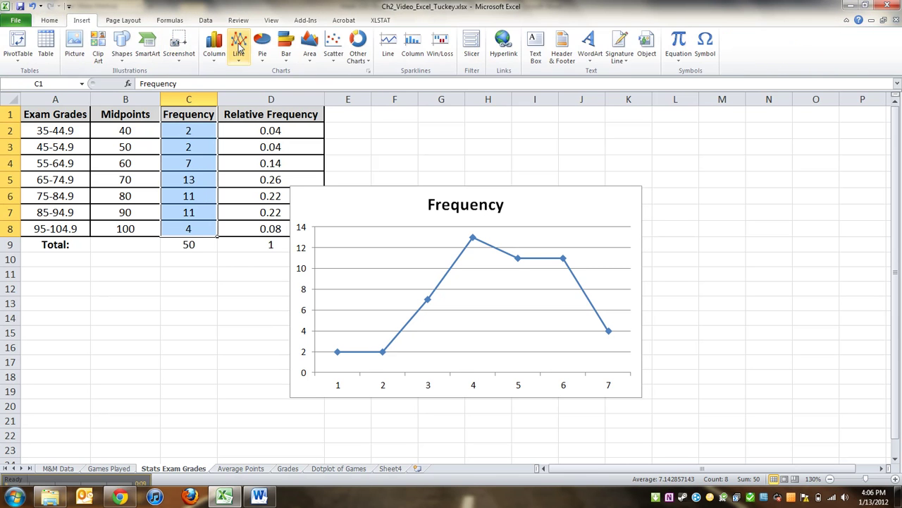
pyautogui.click(239, 47)
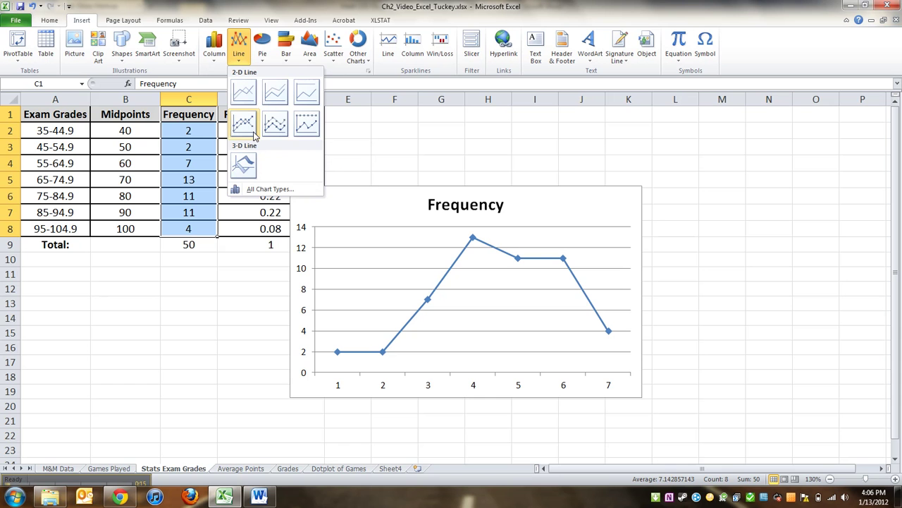
pyautogui.click(365, 131)
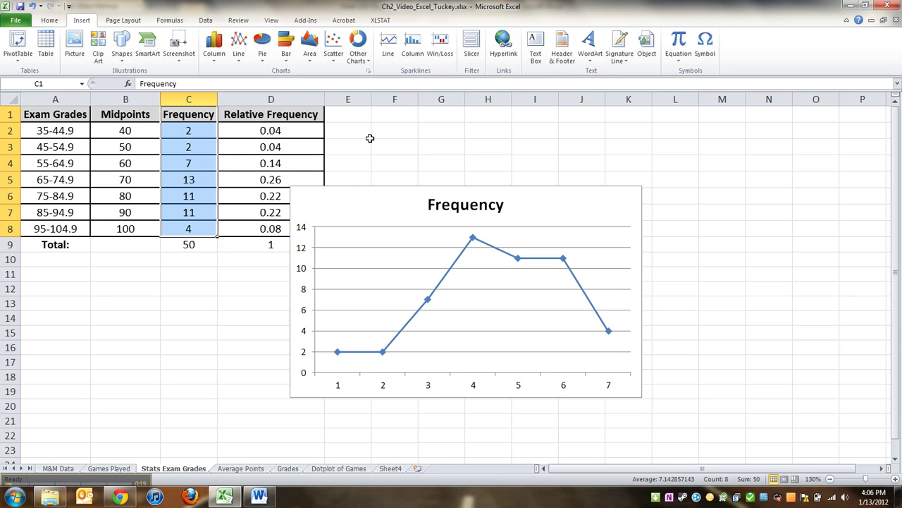
# - Change the line chart's title to "Frequency Polygon of Exam Grades"
pyautogui.click(379, 202)
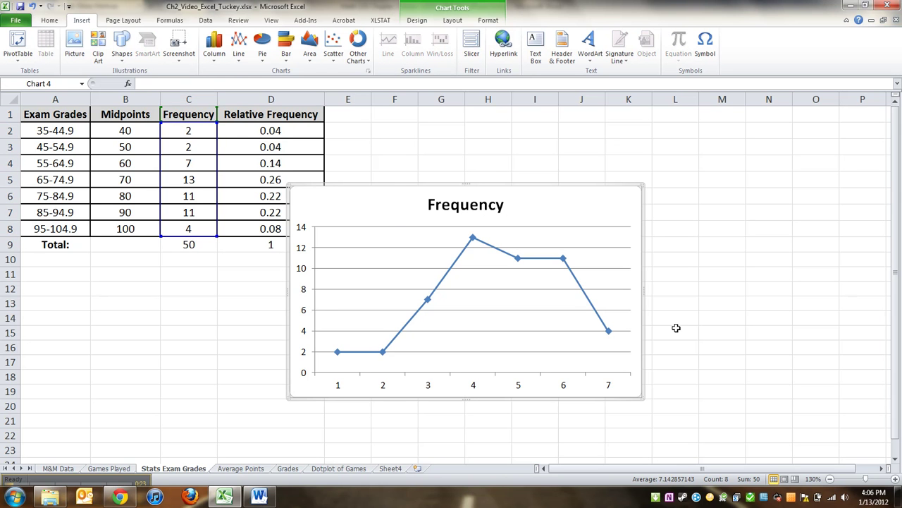
pyautogui.click(446, 204)
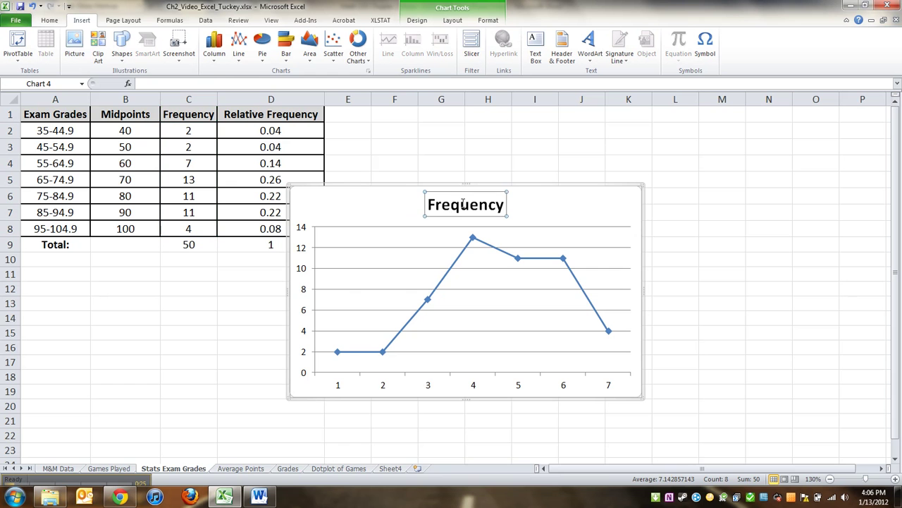
pyautogui.click(459, 205)
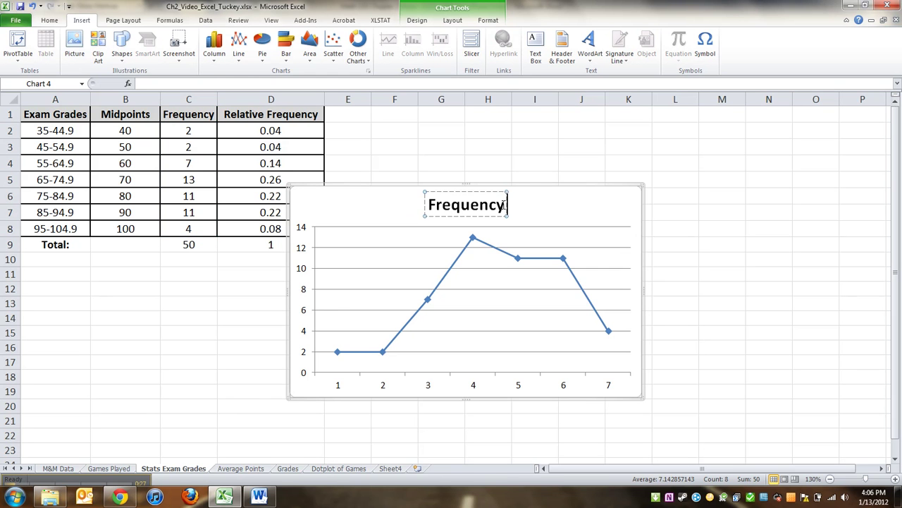
pyautogui.write('Polygon')
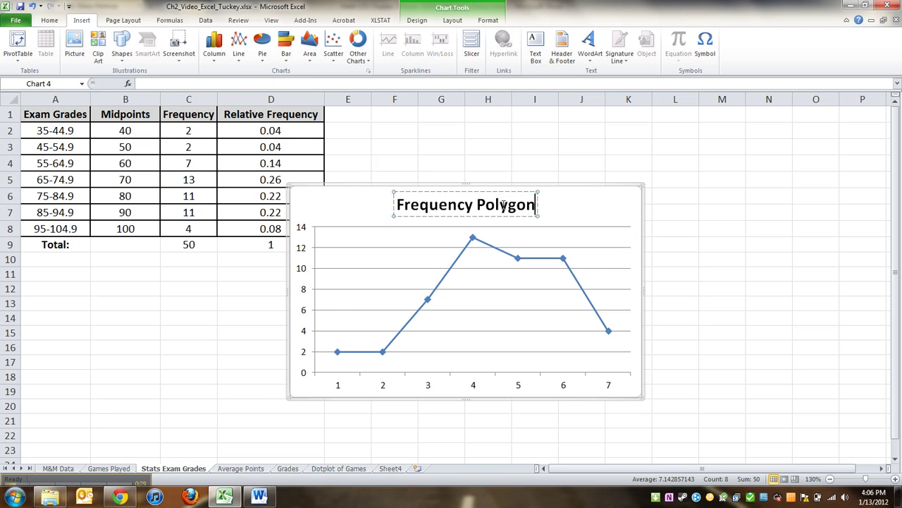
pyautogui.write(' of Quiz')
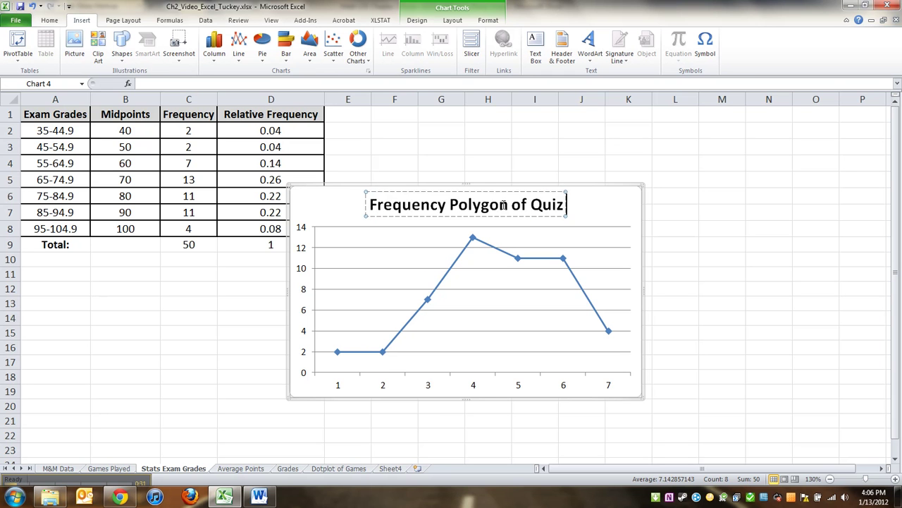
pyautogui.write(' Grades')
pyautogui.press('BackSpace')
pyautogui.press('BackSpace')
pyautogui.press('BackSpace')
pyautogui.press('BackSpace')
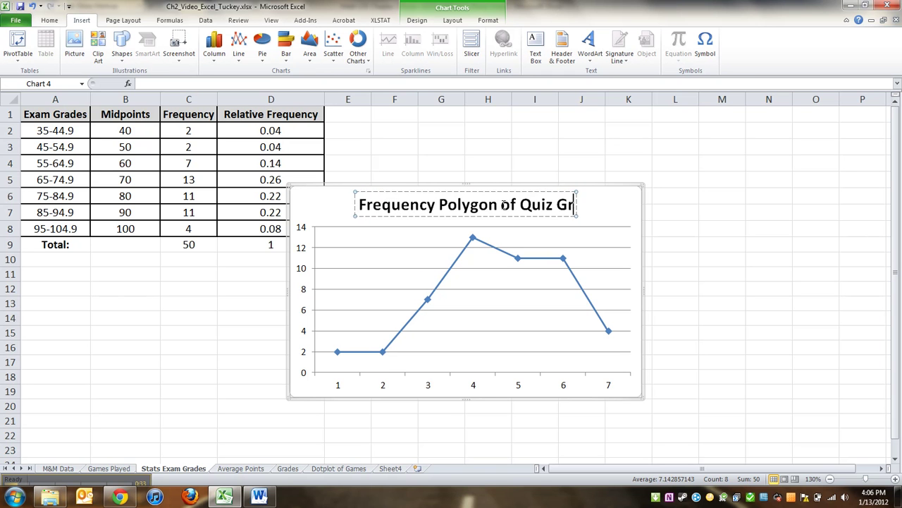
pyautogui.press('BackSpace')
pyautogui.press('BackSpace')
pyautogui.press('BackSpace')
pyautogui.press('BackSpace')
pyautogui.press('BackSpace')
pyautogui.press('BackSpace')
pyautogui.press('BackSpace')
pyautogui.write('Exam ')
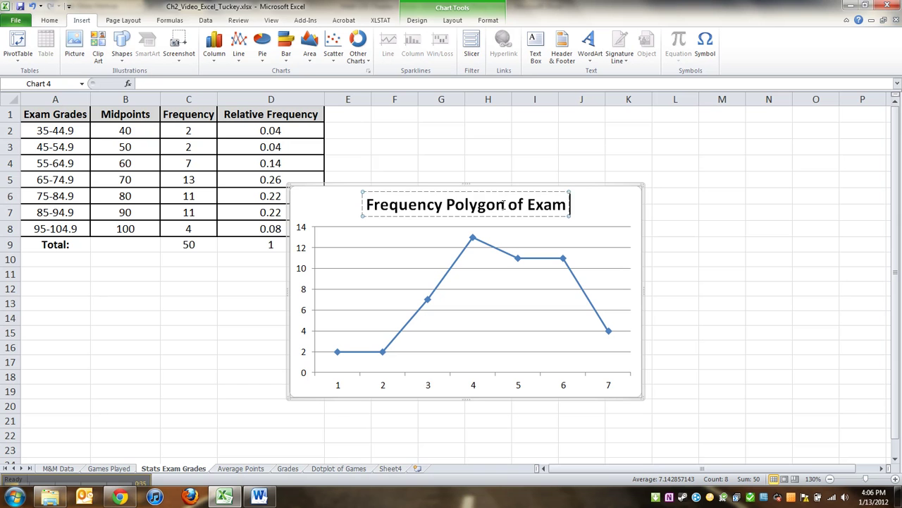
pyautogui.write('Grades')
pyautogui.click(316, 203)
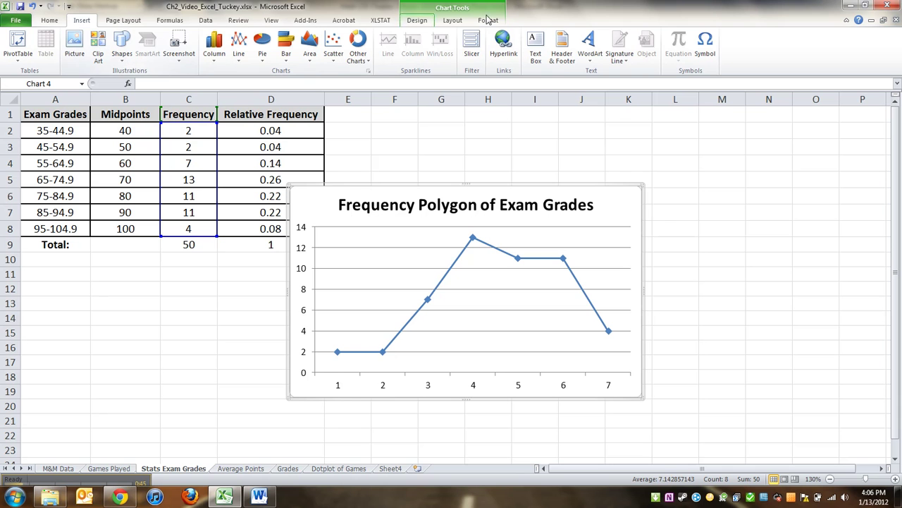
# - Add a horizontal axis title below the chart's axis reading "Exam Grades"
pyautogui.click(451, 20)
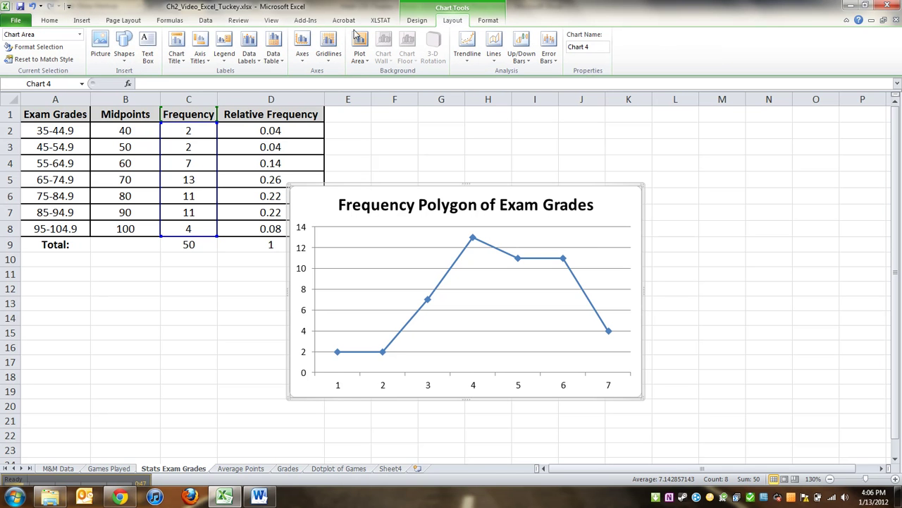
pyautogui.click(199, 55)
pyautogui.moveTo(210, 75)
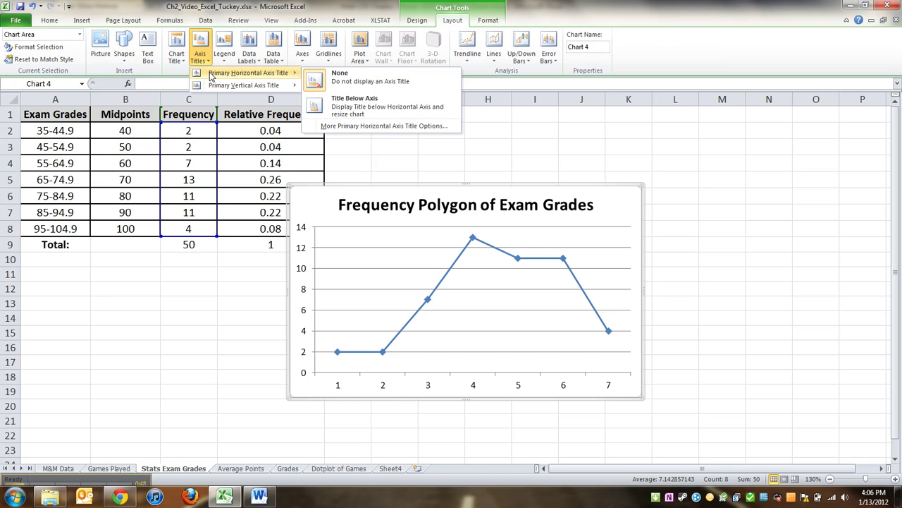
pyautogui.click(346, 98)
pyautogui.write('Exam Gr')
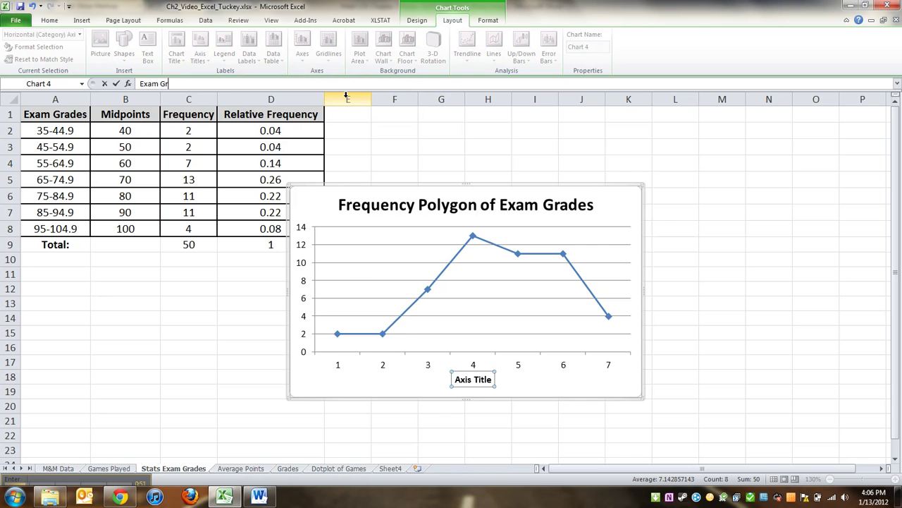
pyautogui.write('ades')
pyautogui.press('Return')
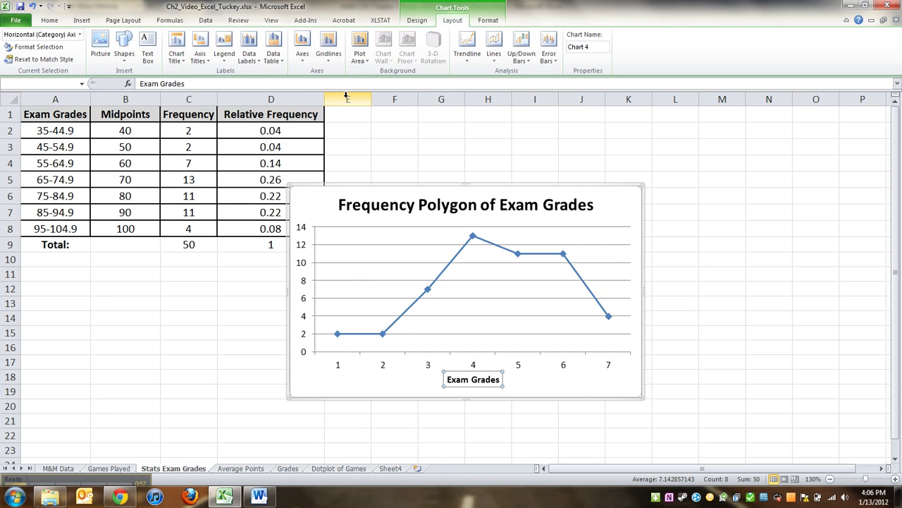
# - Add a rotated title reading "Frequency" to the chart's vertical axis
pyautogui.click(199, 55)
pyautogui.moveTo(212, 84)
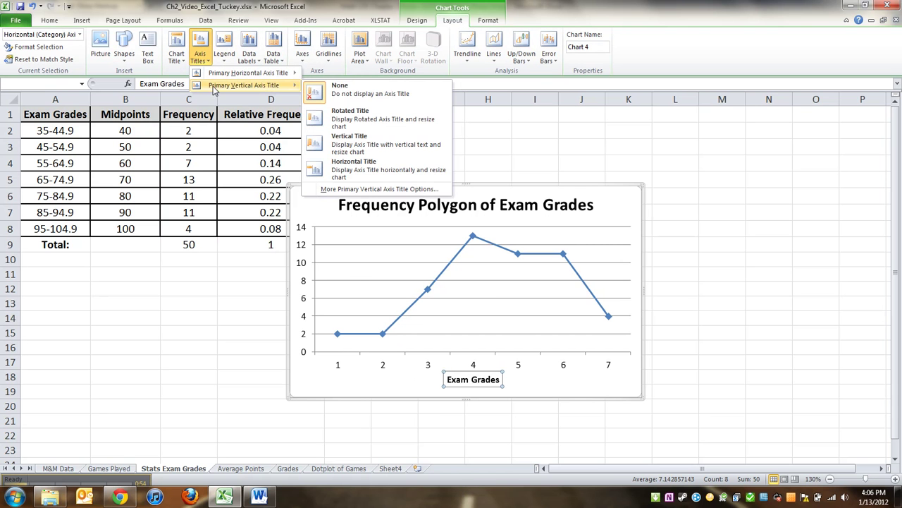
pyautogui.click(345, 115)
pyautogui.write('Frequency')
pyautogui.press('Return')
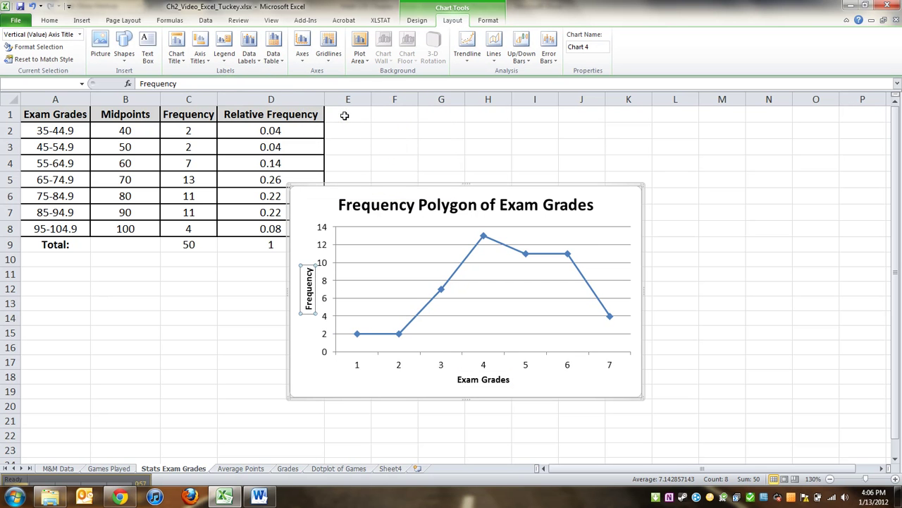
# - Set the chart's horizontal axis labels to the midpoints in B2:B8, leaving out the header cell
pyautogui.click(356, 369)
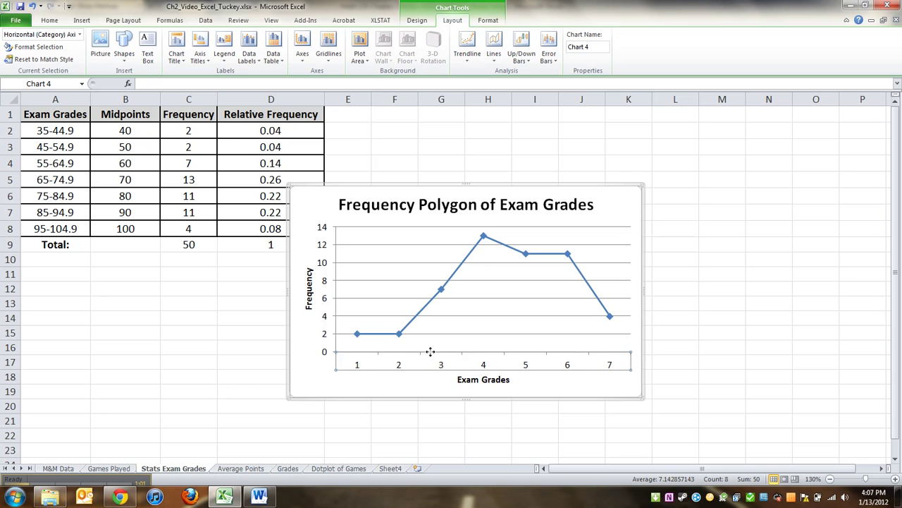
pyautogui.moveTo(121, 485)
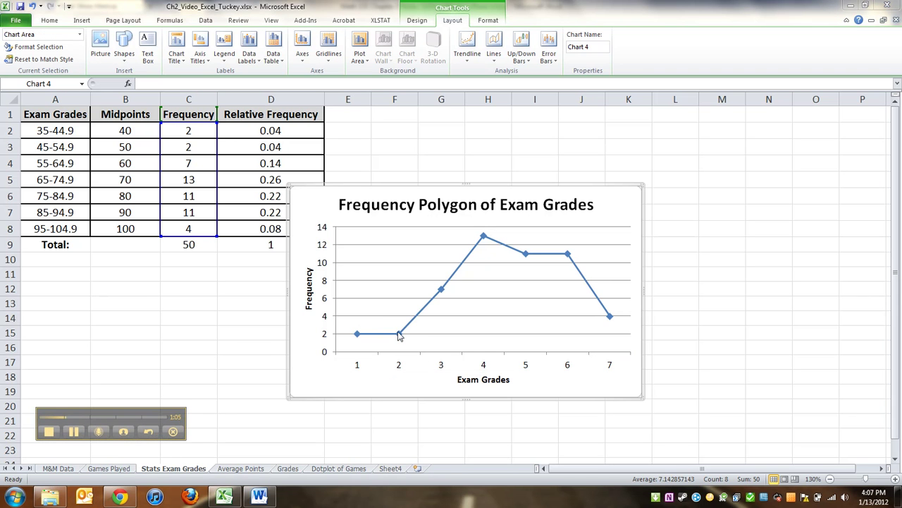
pyautogui.moveTo(399, 336)
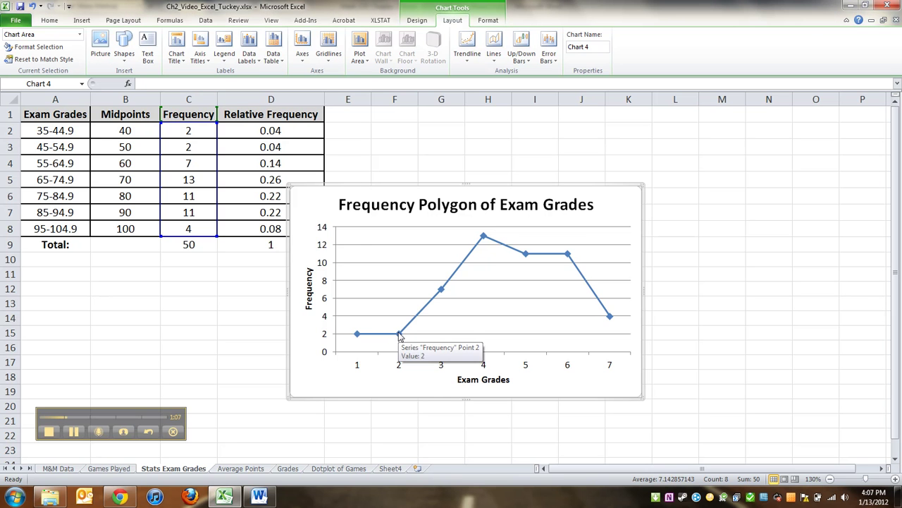
pyautogui.click(399, 335)
pyautogui.rightClick(399, 336)
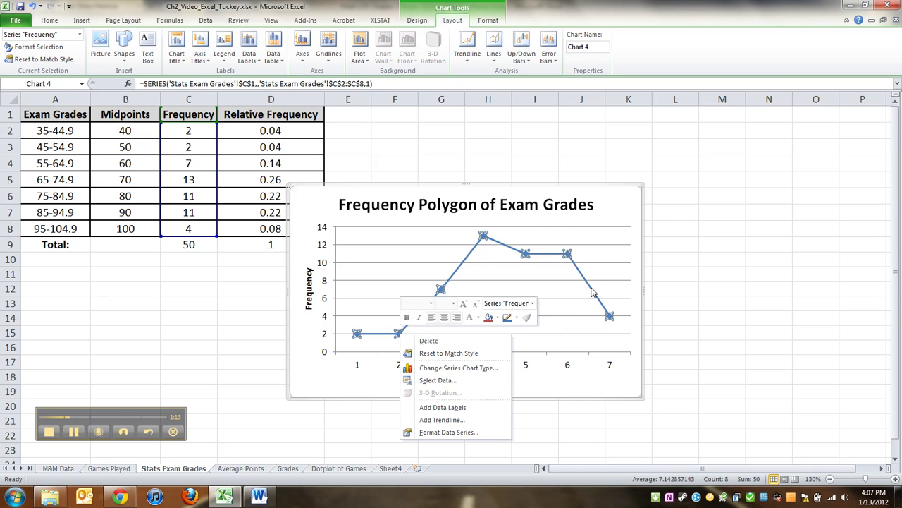
pyautogui.click(437, 381)
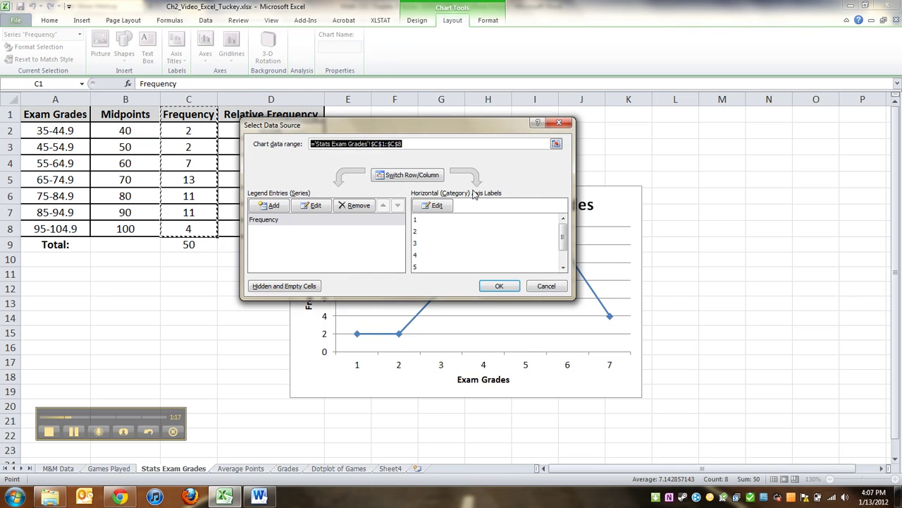
pyautogui.click(436, 207)
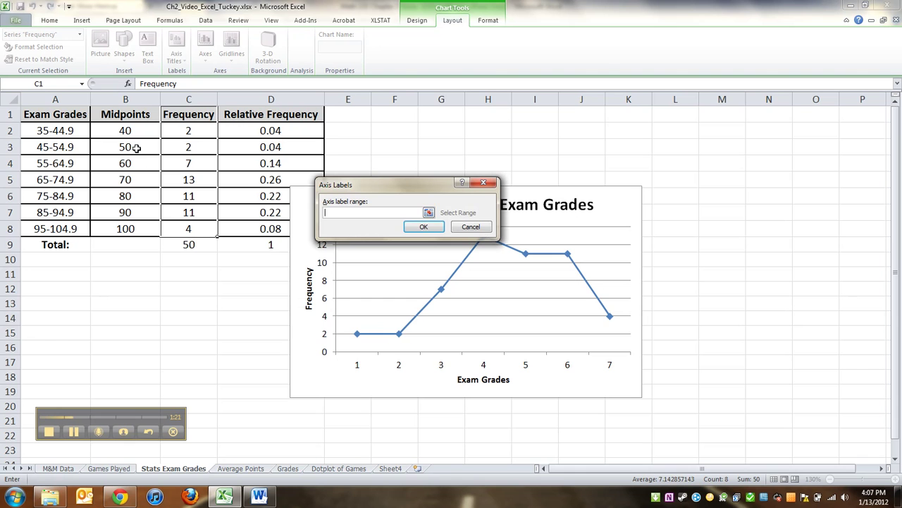
pyautogui.moveTo(130, 130); pyautogui.dragTo(128, 230)
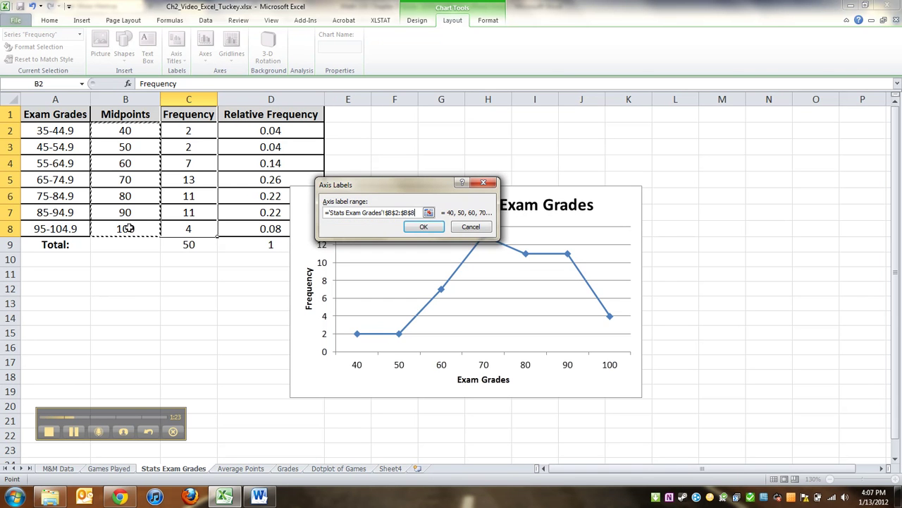
pyautogui.moveTo(126, 114); pyautogui.dragTo(128, 231)
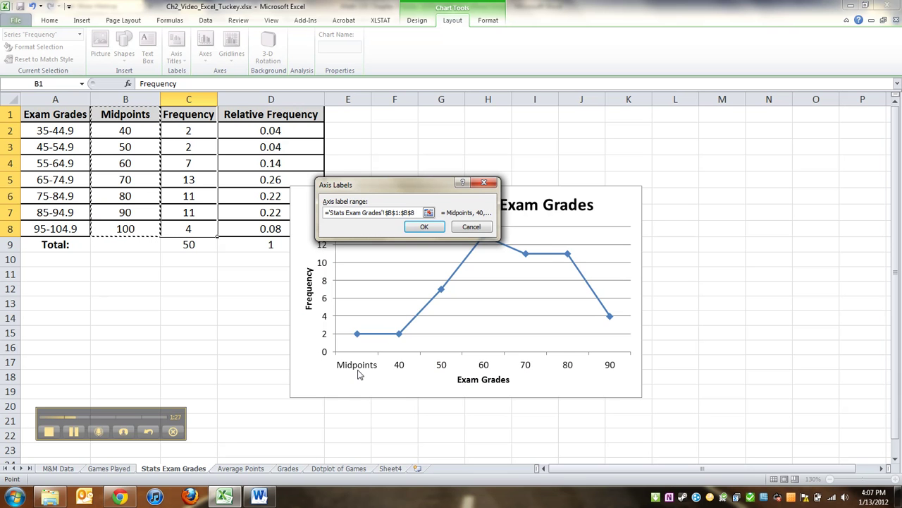
pyautogui.moveTo(148, 134); pyautogui.dragTo(156, 228)
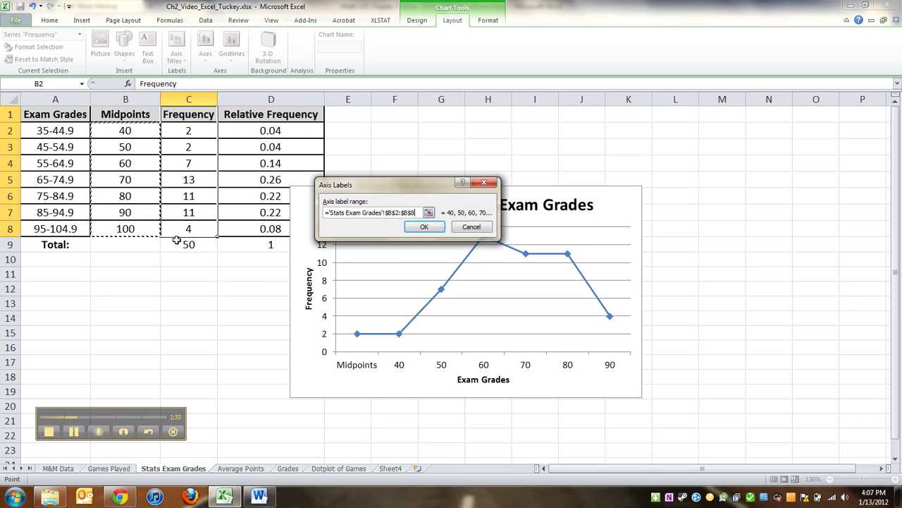
pyautogui.click(424, 226)
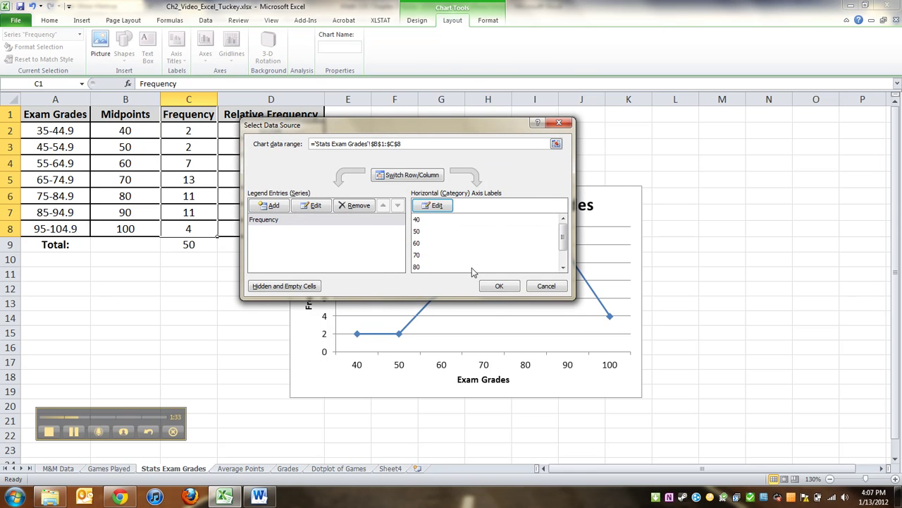
pyautogui.click(501, 286)
# - Move the frequency polygon chart clear of the data table, over columns H to O starting at row 2
pyautogui.click(297, 401)
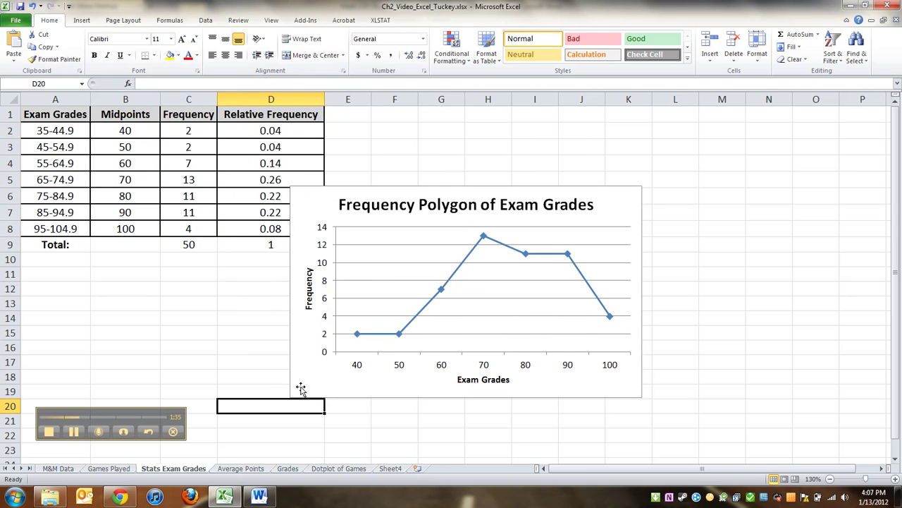
pyautogui.click(301, 387)
pyautogui.moveTo(319, 192); pyautogui.dragTo(518, 128)
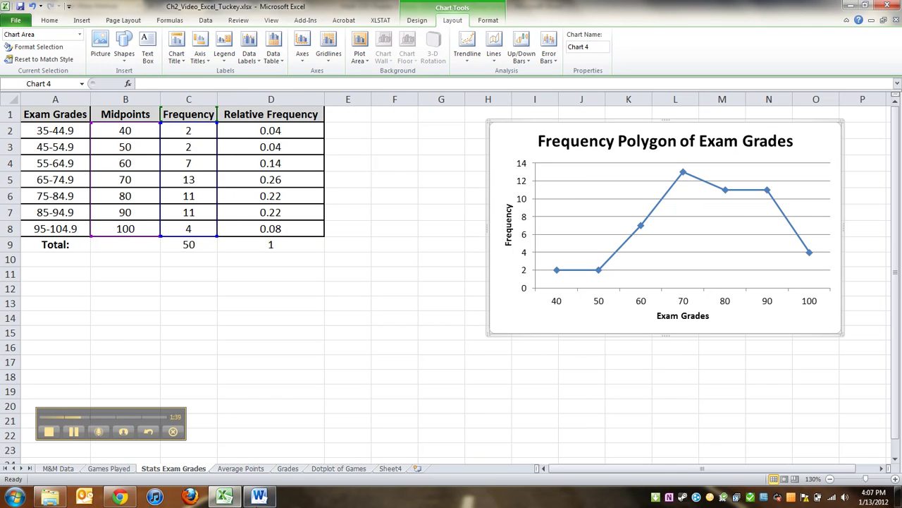
# - Examine the example frequency and relative frequency polygons in the Word notes, and return to the Excel workbook
pyautogui.click(259, 496)
pyautogui.scroll(-3, 402, 215)
pyautogui.scroll(-3, 455, 282)
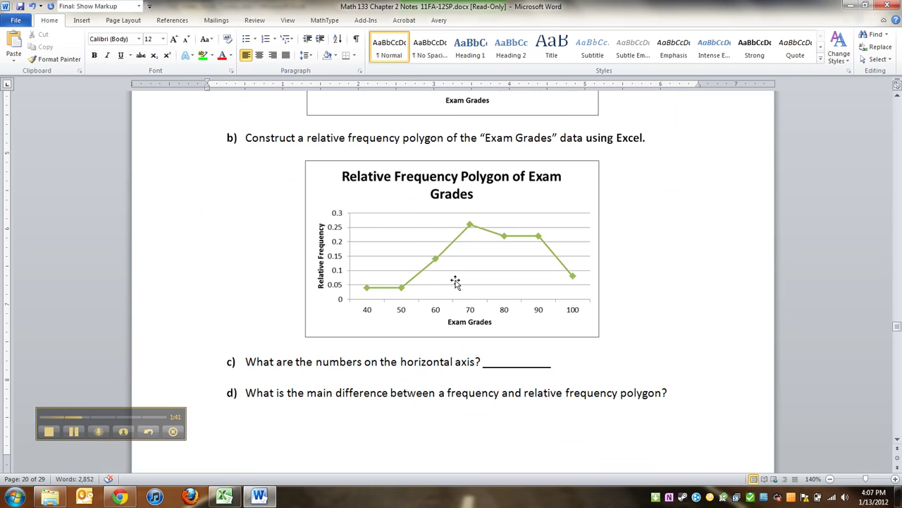
pyautogui.scroll(2, 449, 270)
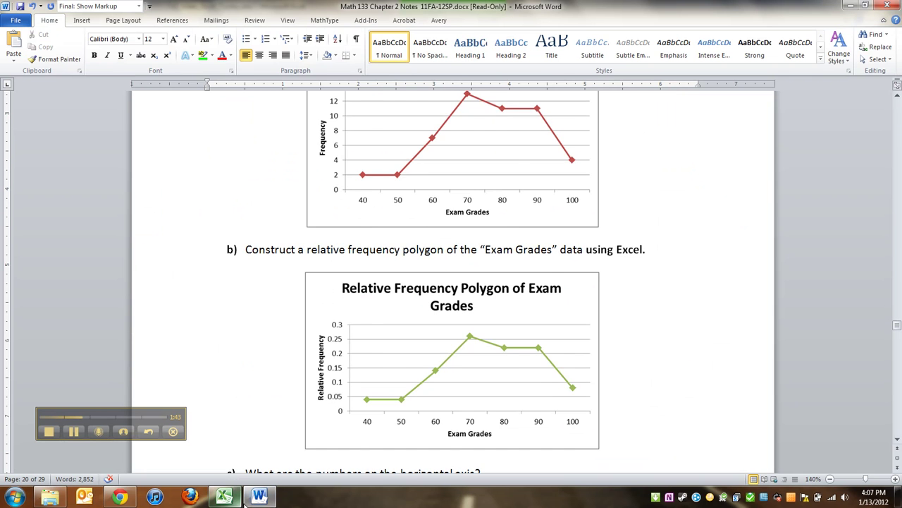
pyautogui.click(225, 497)
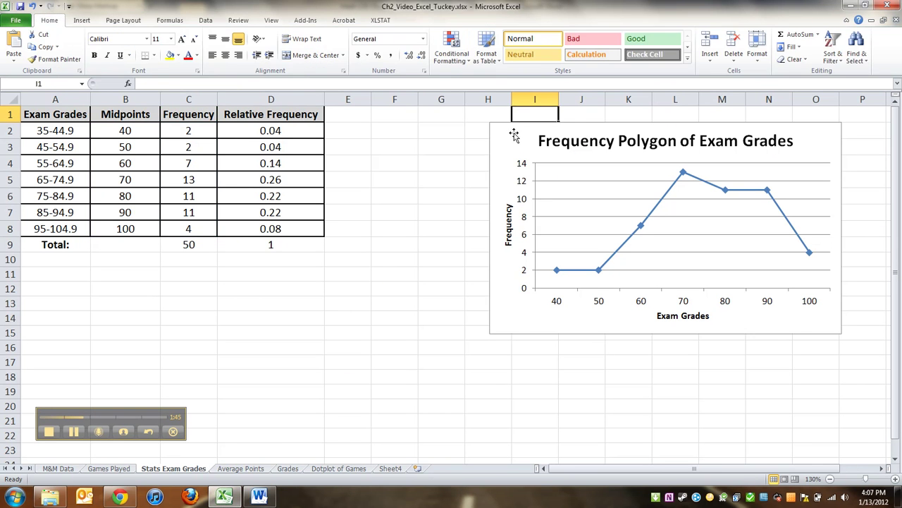
pyautogui.click(264, 131)
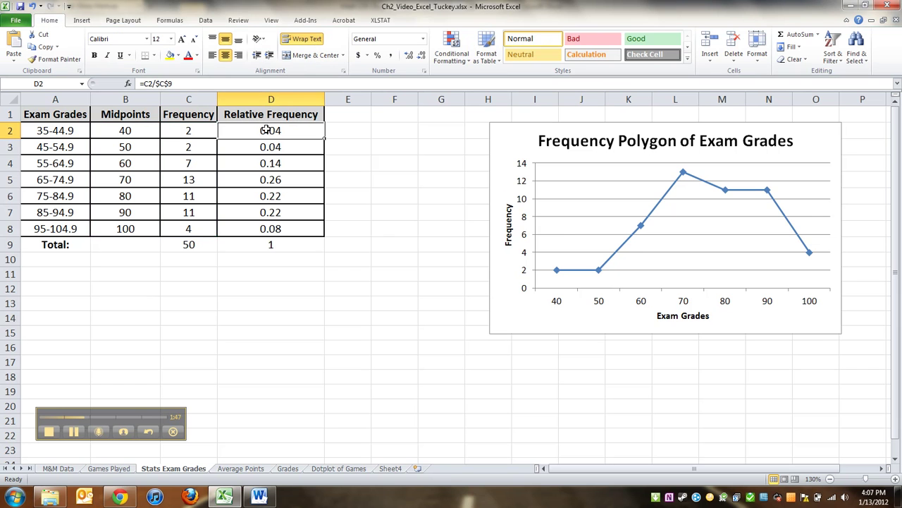
pyautogui.moveTo(266, 131); pyautogui.dragTo(268, 226)
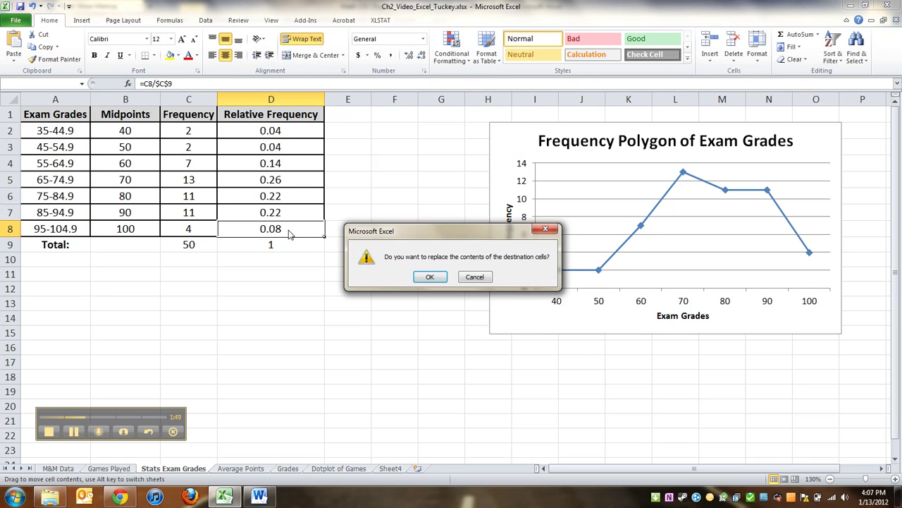
pyautogui.click(475, 276)
pyautogui.moveTo(263, 117); pyautogui.dragTo(263, 227)
pyautogui.click(82, 19)
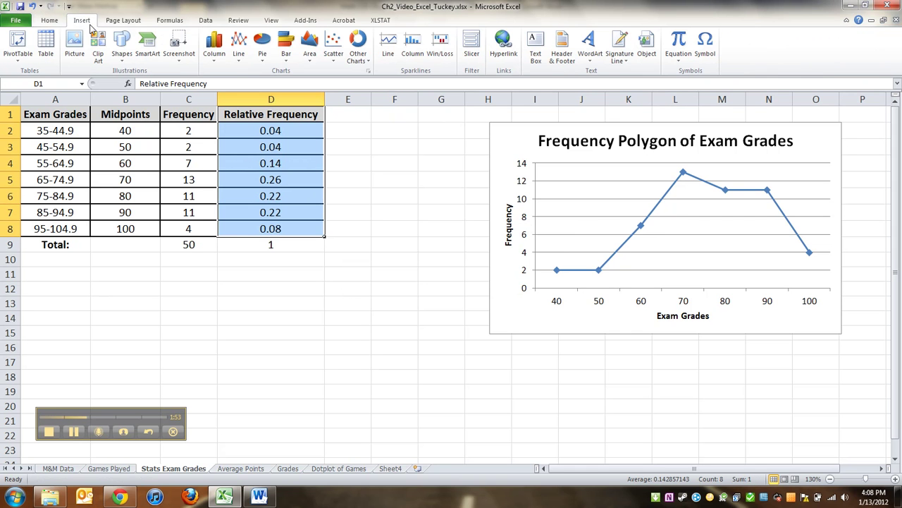
pyautogui.click(239, 47)
pyautogui.click(244, 124)
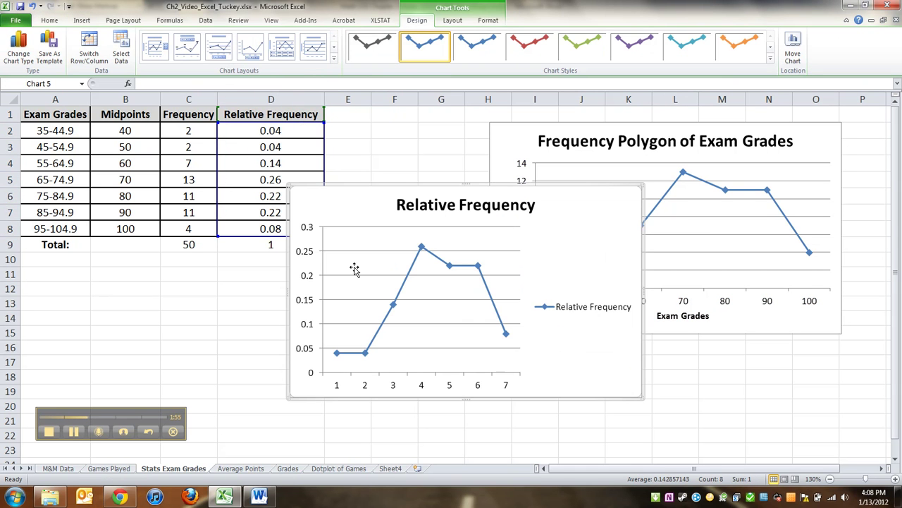
pyautogui.press('Delete')
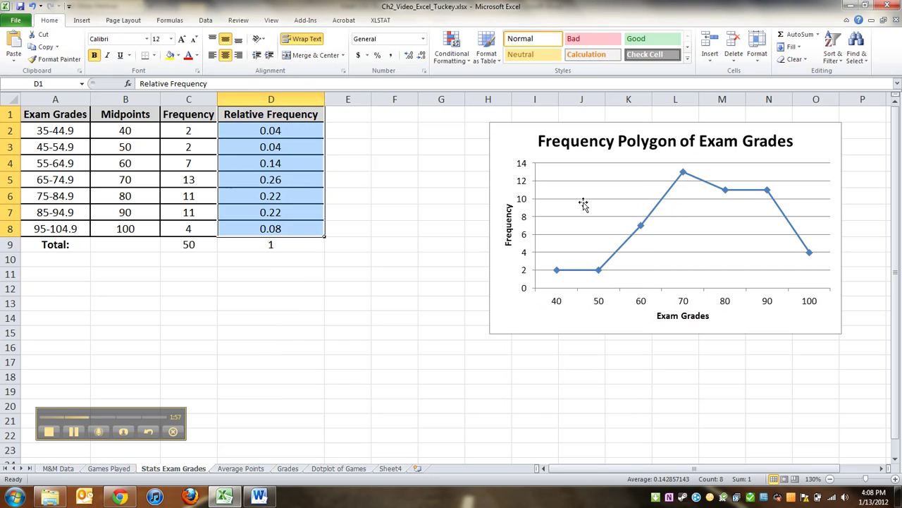
# - Duplicate the Frequency Polygon of Exam Grades chart and place the copy directly below the original
pyautogui.click(499, 126)
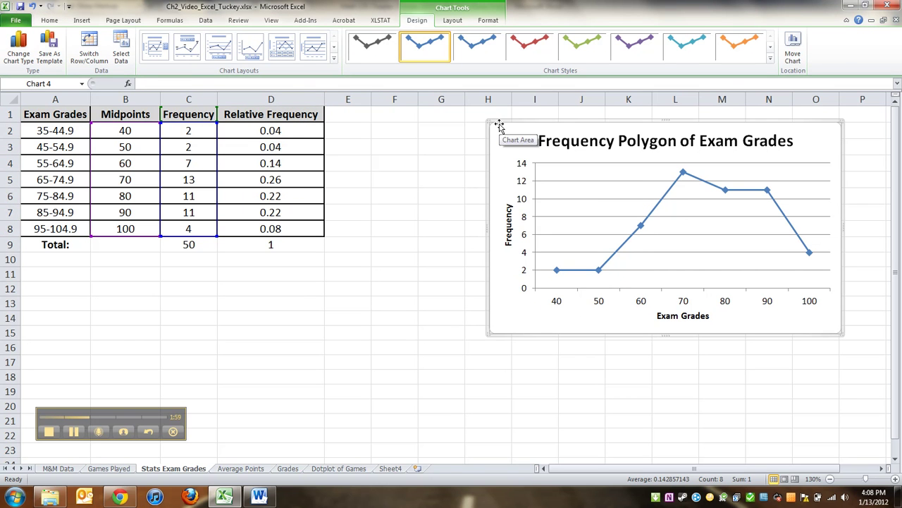
pyautogui.click(434, 150)
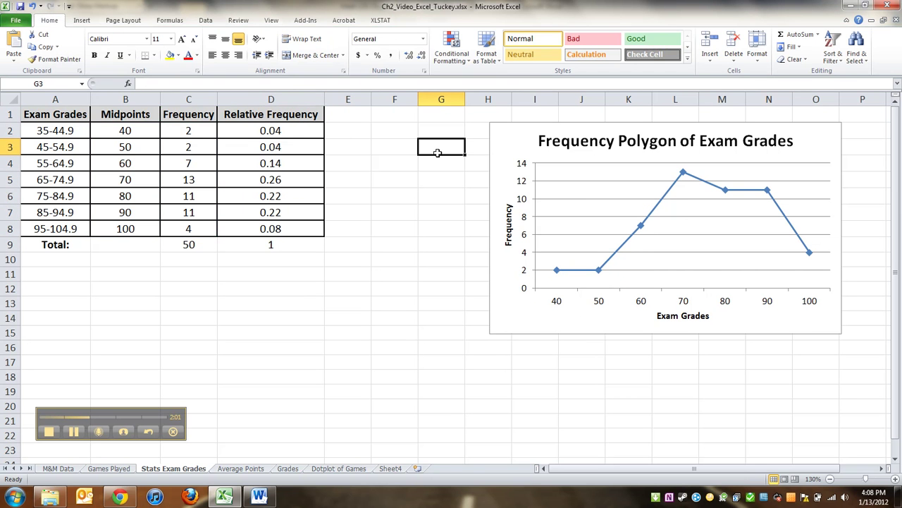
pyautogui.hotkey('ctrl', 'v')
pyautogui.moveTo(518, 138); pyautogui.dragTo(228, 178)
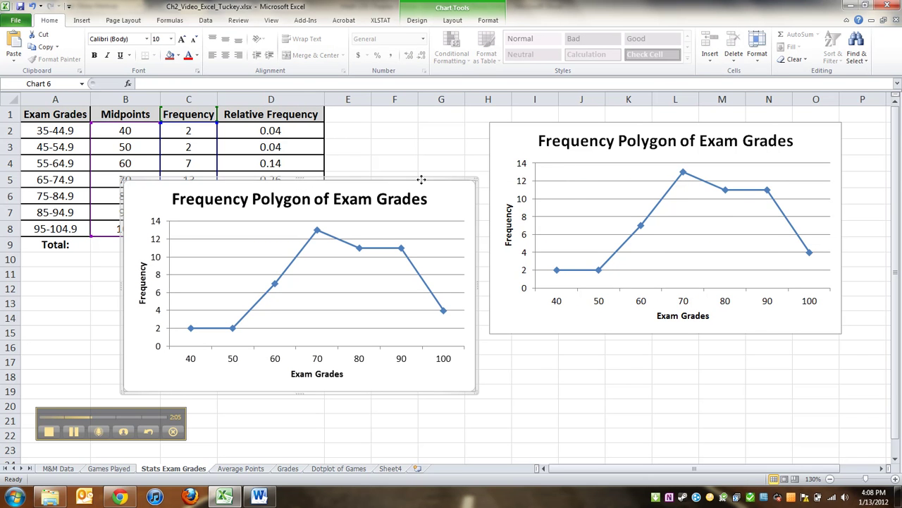
pyautogui.moveTo(421, 179); pyautogui.dragTo(798, 316)
pyautogui.scroll(-2, 720, 257)
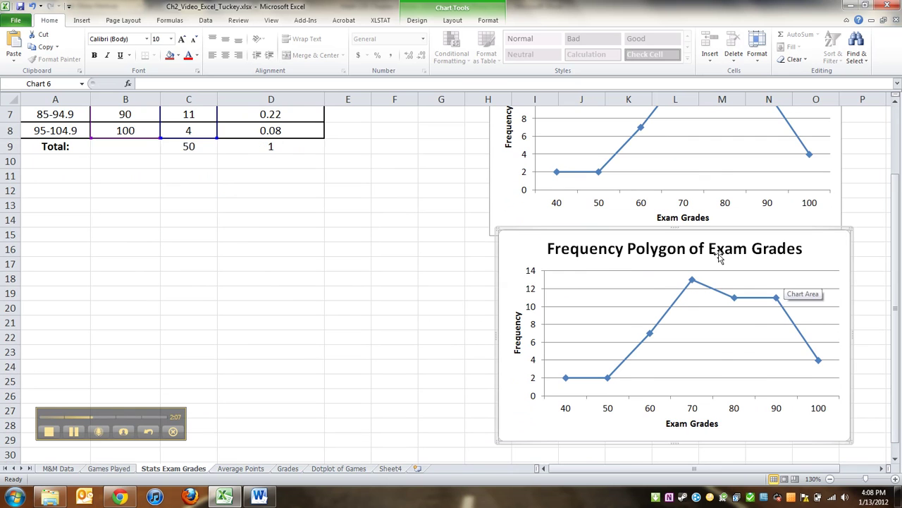
# - Retitle the copied chart "Relative Frequency Polygon of Exam Grades" and its vertical axis "Relative Frequency"
pyautogui.click(552, 248)
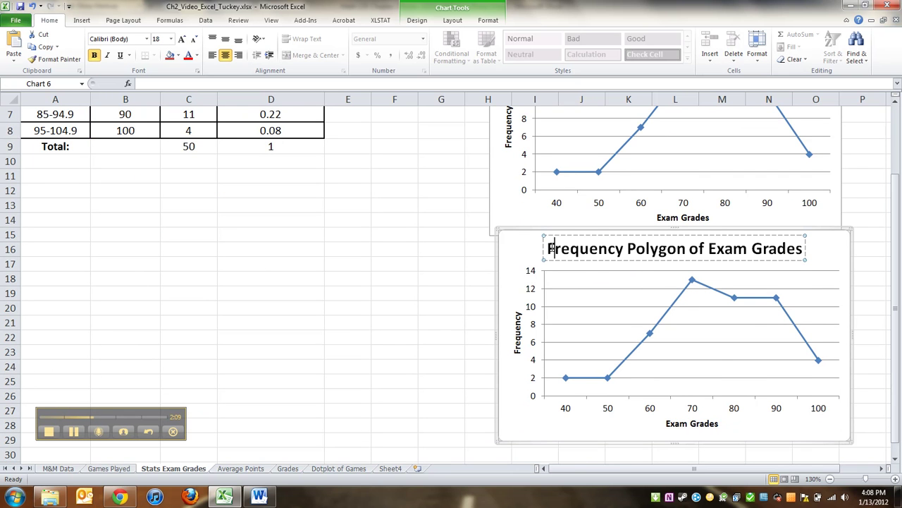
pyautogui.write('Relative')
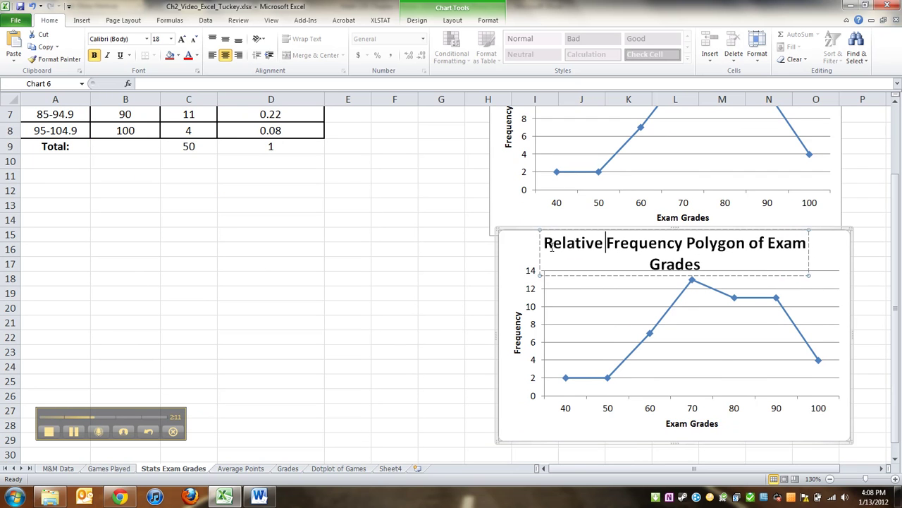
pyautogui.click(527, 348)
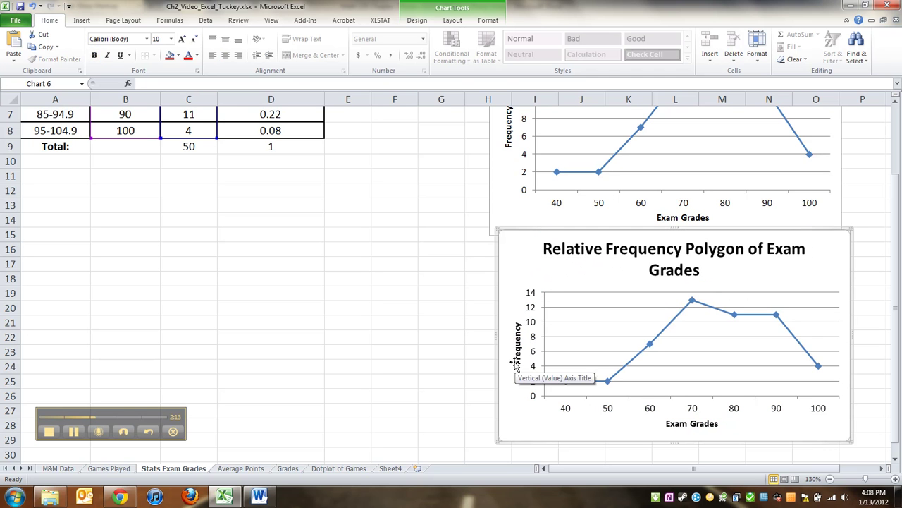
pyautogui.click(517, 358)
pyautogui.click(518, 364)
pyautogui.write('Relative')
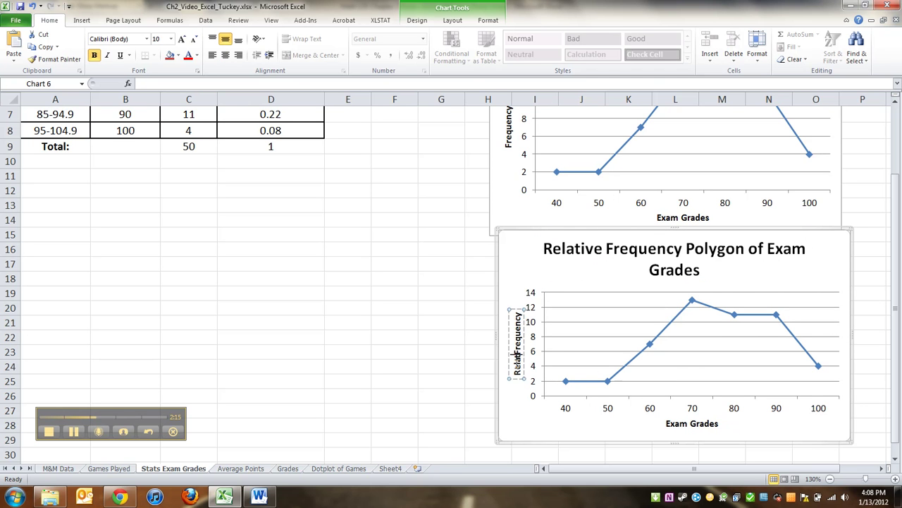
pyautogui.click(633, 363)
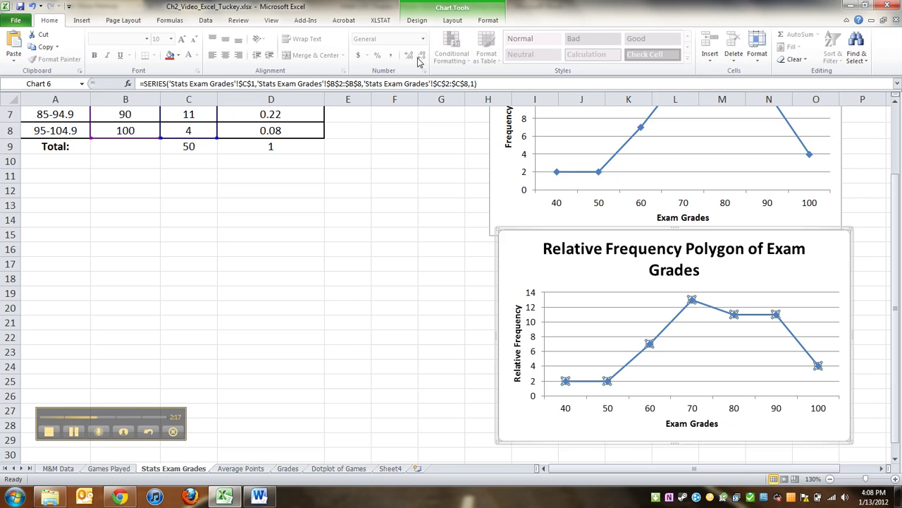
# - Apply the green line chart style to the copied chart and move it clear of the frequency polygon, starting around row 16
pyautogui.click(427, 22)
pyautogui.click(582, 46)
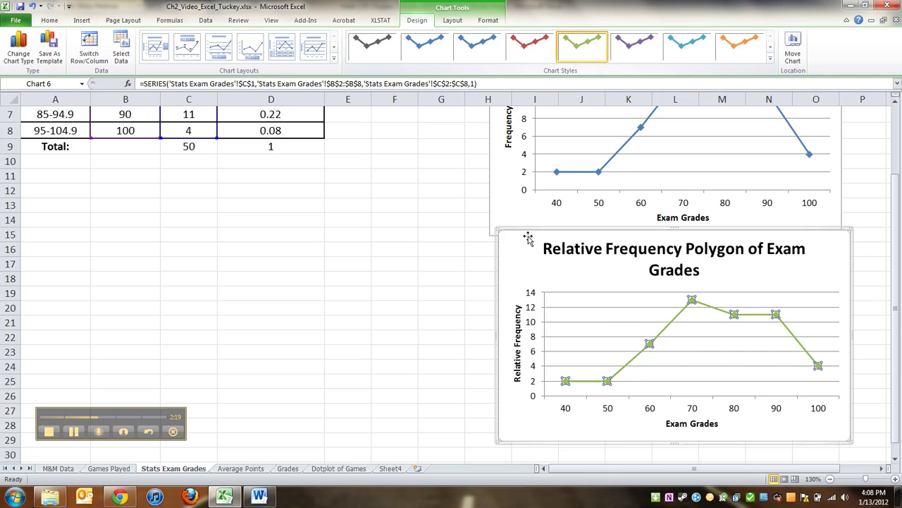
pyautogui.click(409, 308)
pyautogui.scroll(-1, 433, 312)
pyautogui.scroll(3, 434, 312)
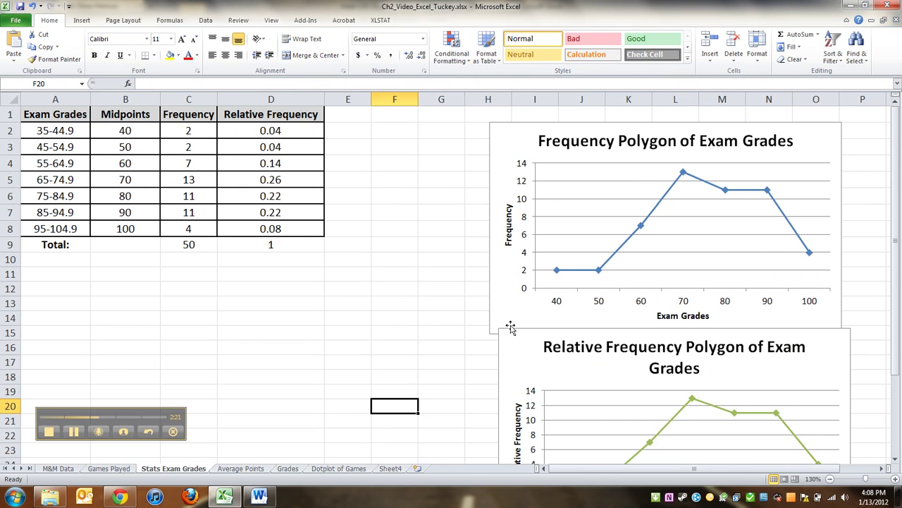
pyautogui.moveTo(531, 342)
pyautogui.mouseDown()
pyautogui.moveTo(519, 355)
pyautogui.moveTo(529, 358)
pyautogui.mouseUp()
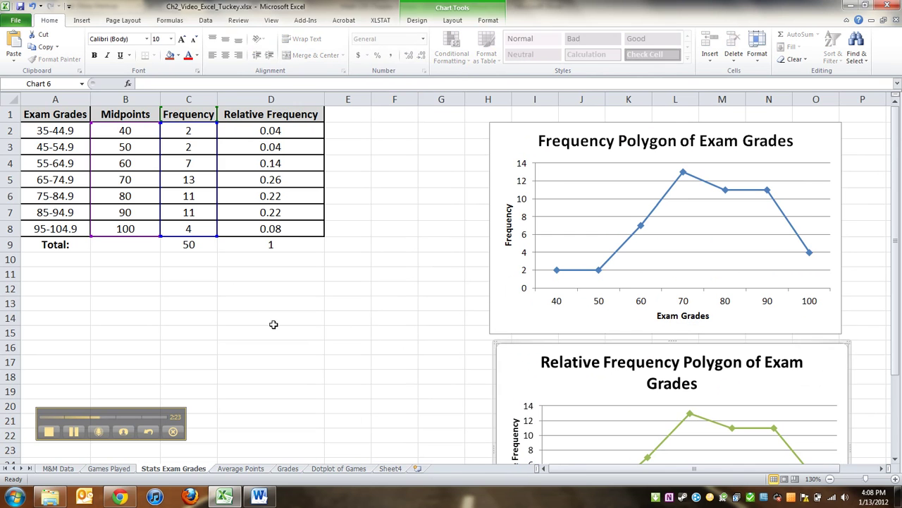
pyautogui.click(272, 321)
# - Switch to the Word notes and fill the blank of question c with a bold, underlined "Midpoints"
pyautogui.click(258, 497)
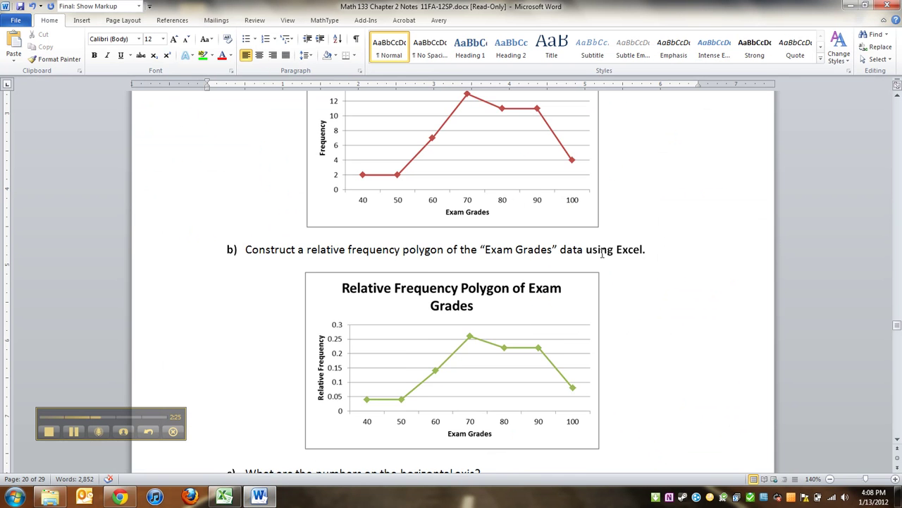
pyautogui.scroll(-2, 666, 241)
pyautogui.scroll(-3, 667, 241)
pyautogui.scroll(1, 511, 300)
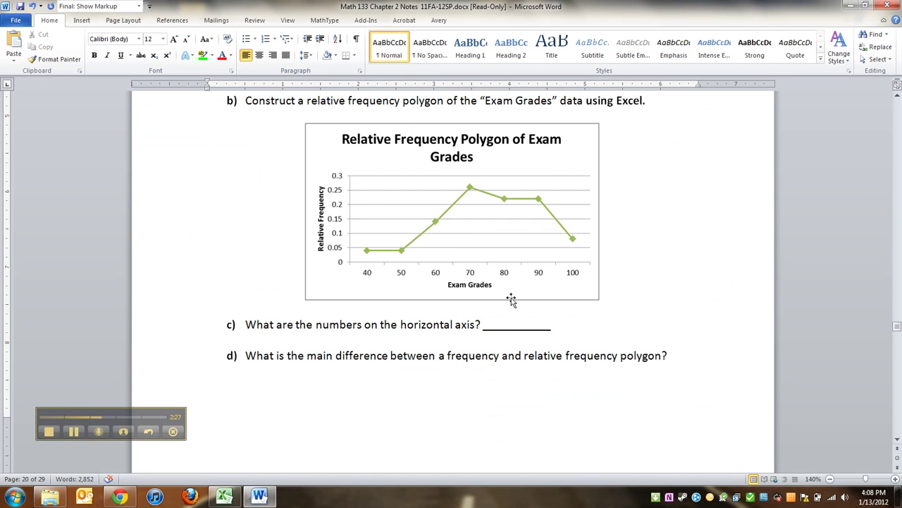
pyautogui.doubleClick(512, 322)
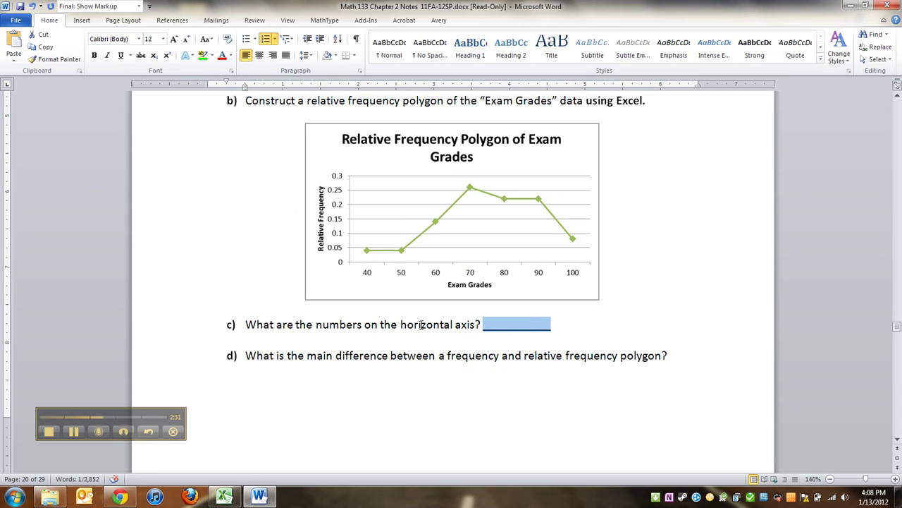
pyautogui.hotkey('ctrl', 'b')
pyautogui.hotkey('ctrl', 'u')
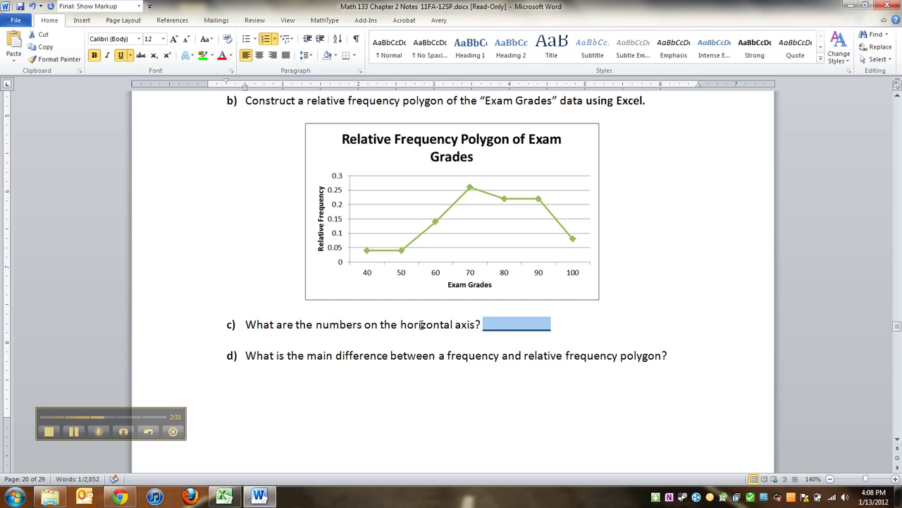
pyautogui.write('Midpoints')
pyautogui.click(495, 356)
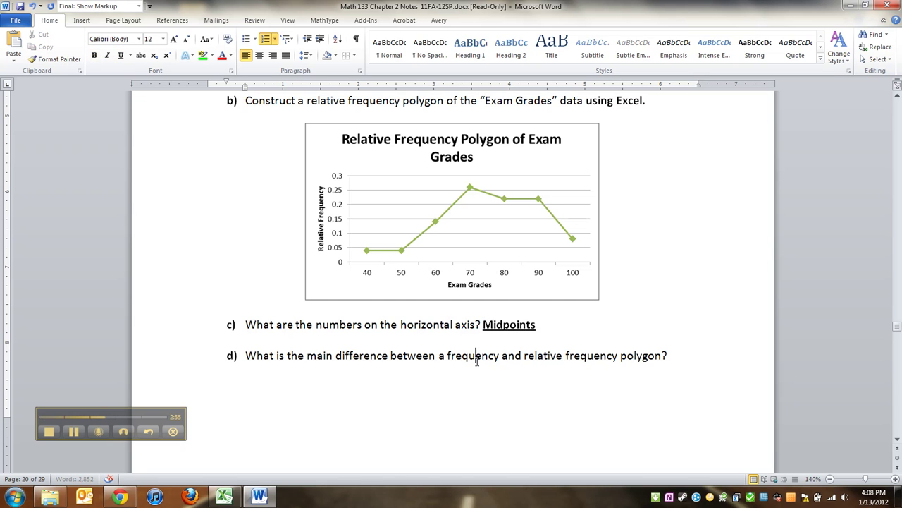
pyautogui.press('Up')
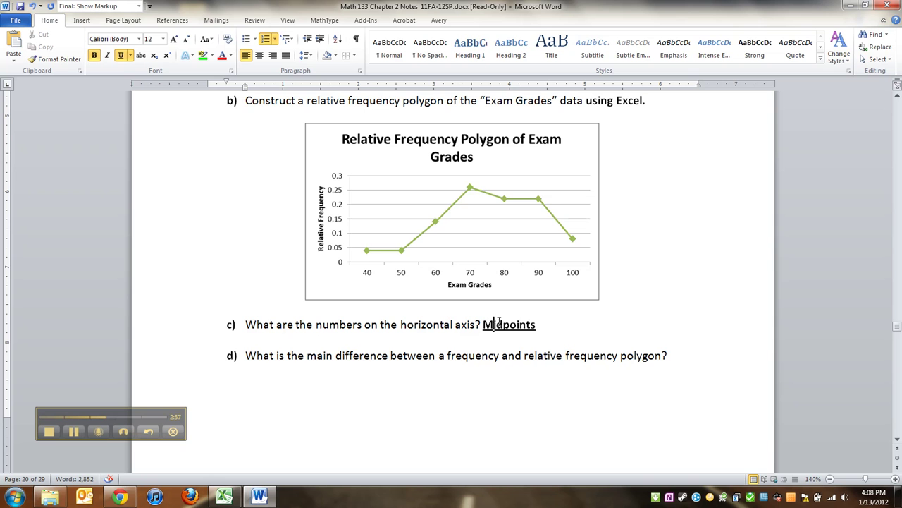
pyautogui.moveTo(489, 322); pyautogui.dragTo(537, 319)
pyautogui.click(503, 325)
pyautogui.click(501, 314)
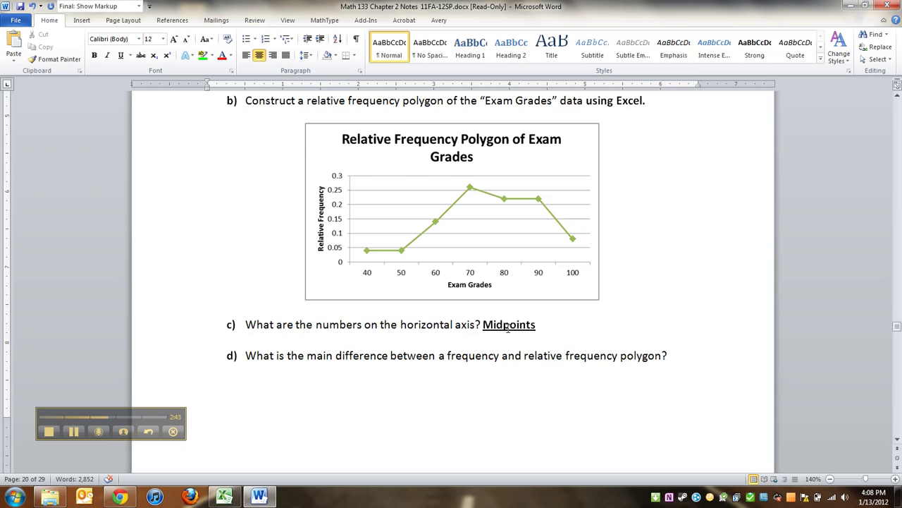
# - Start a bold answer line below question d on the difference between the two polygons
pyautogui.scroll(1, 508, 326)
pyautogui.scroll(-2, 515, 330)
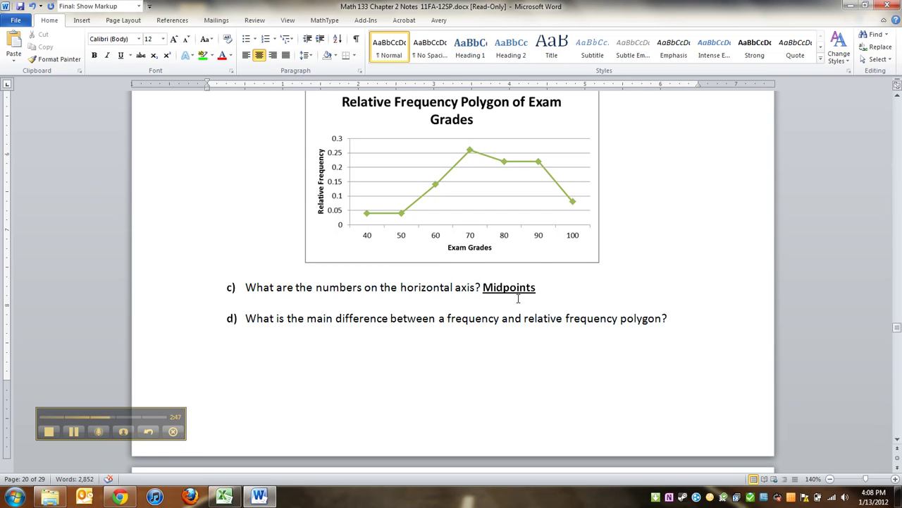
pyautogui.click(537, 330)
pyautogui.hotkey('ctrl', 'b')
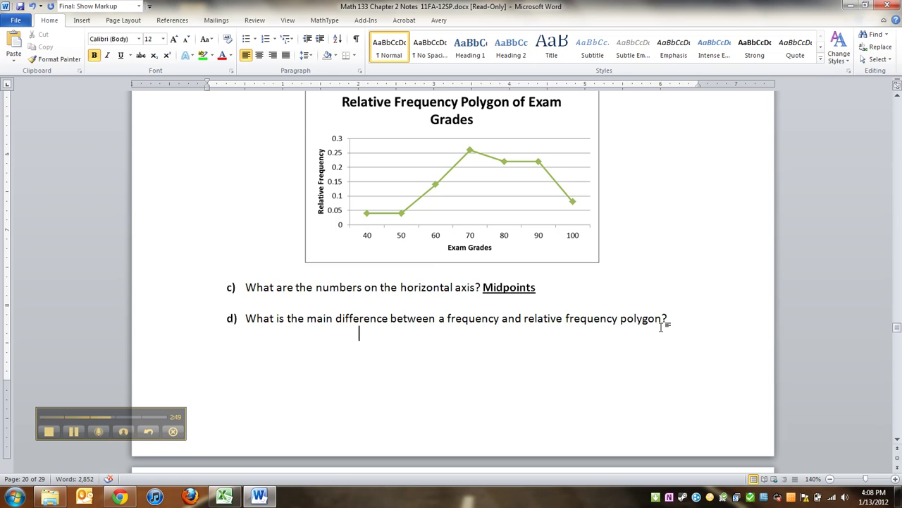
pyautogui.scroll(6, 360, 341)
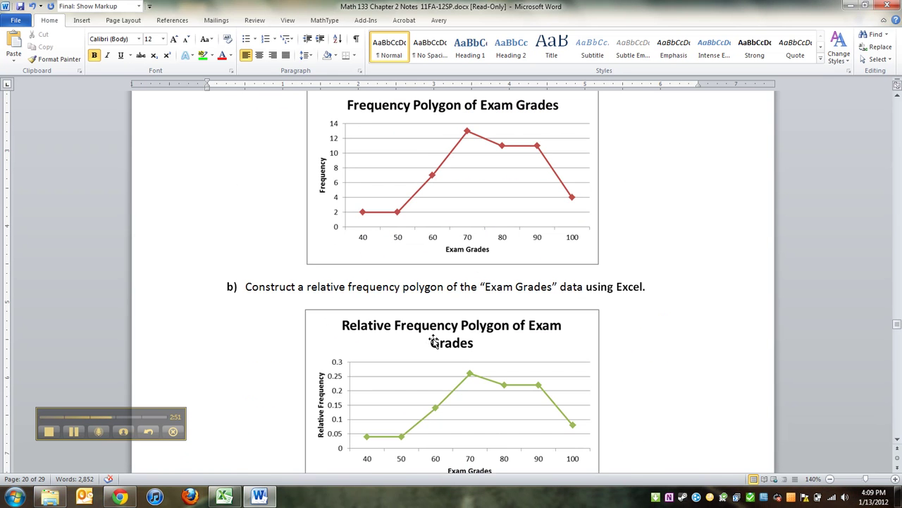
# - Return to the Excel workbook and apply the red line chart style to the Frequency Polygon of Exam Grades chart
pyautogui.click(224, 497)
pyautogui.click(654, 224)
pyautogui.click(642, 227)
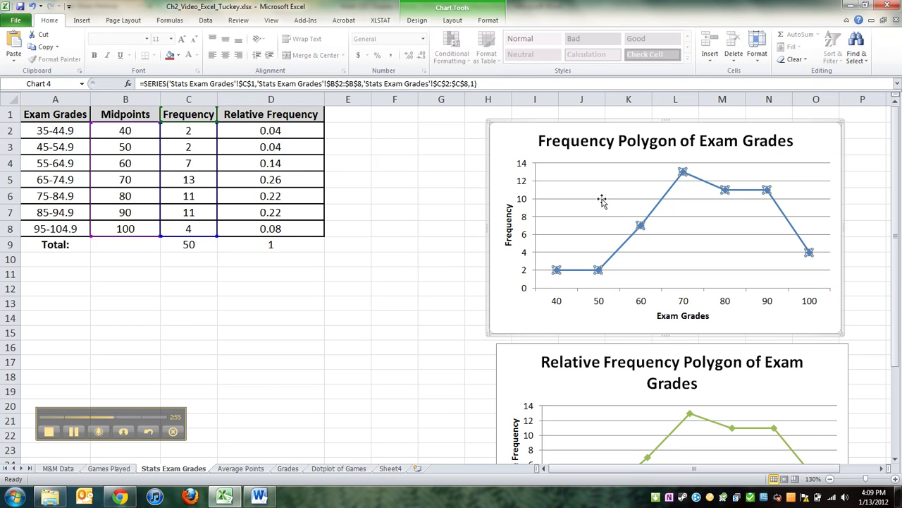
pyautogui.click(418, 20)
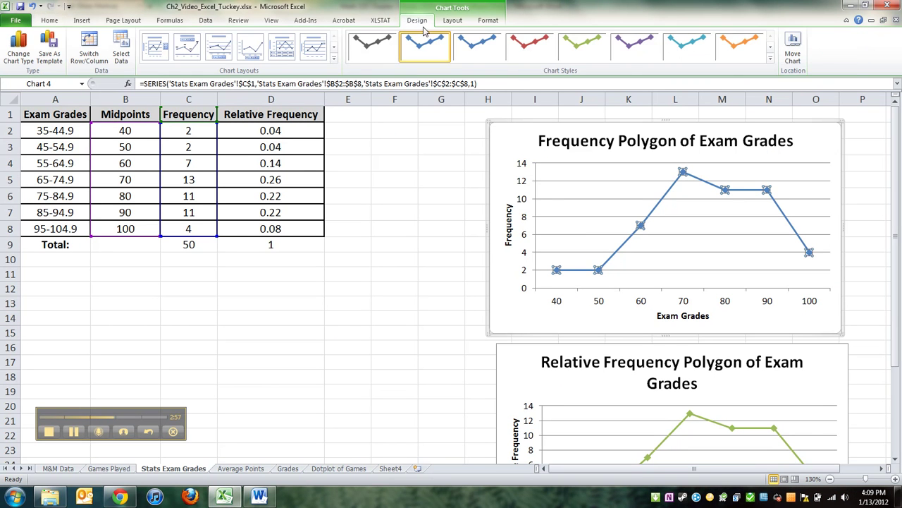
pyautogui.click(529, 47)
pyautogui.press('Escape')
pyautogui.press('Escape')
# - Compare the vertical axis scales and line shapes of the frequency and relative frequency polygon charts
pyautogui.scroll(-4, 566, 241)
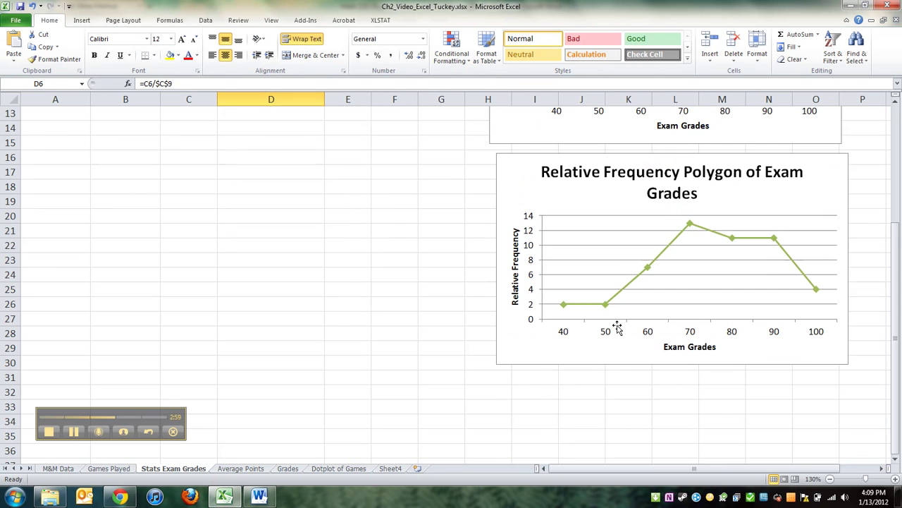
pyautogui.scroll(3, 629, 358)
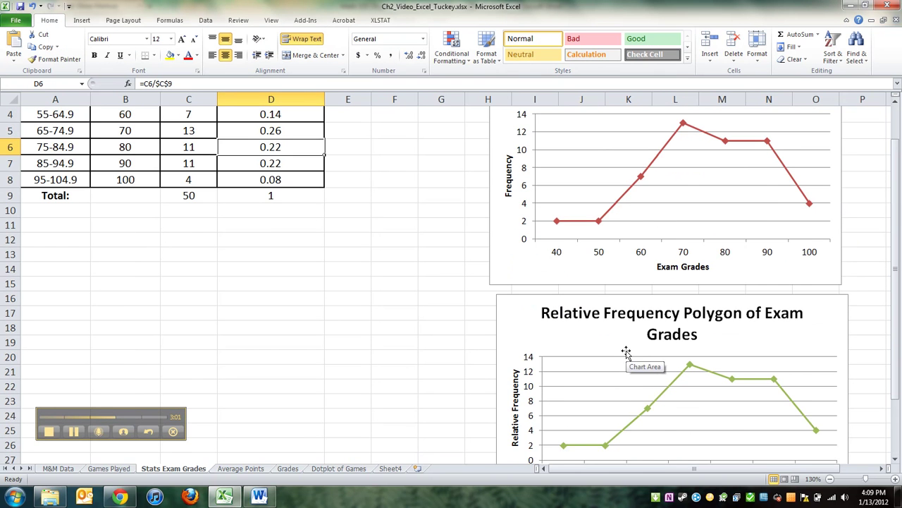
pyautogui.scroll(1, 652, 347)
pyautogui.scroll(-1, 613, 339)
pyautogui.scroll(-1, 598, 341)
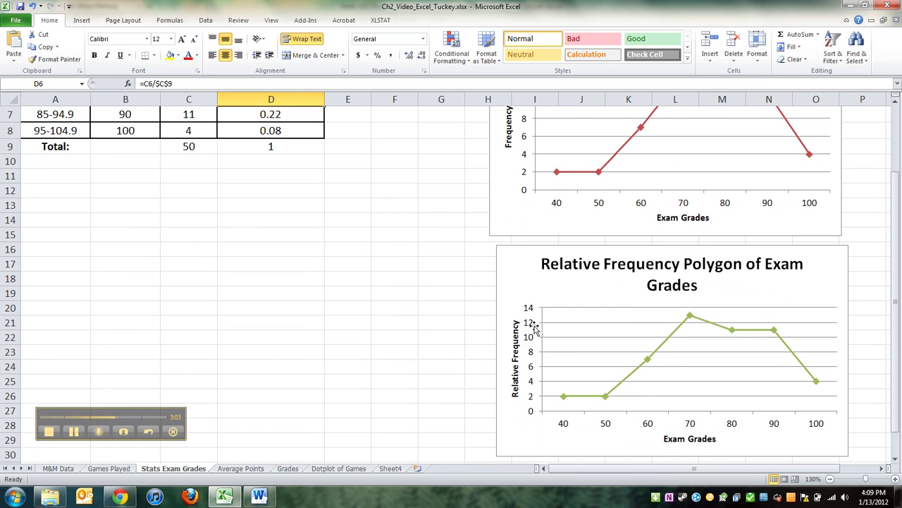
pyautogui.scroll(1, 580, 338)
pyautogui.scroll(-2, 582, 339)
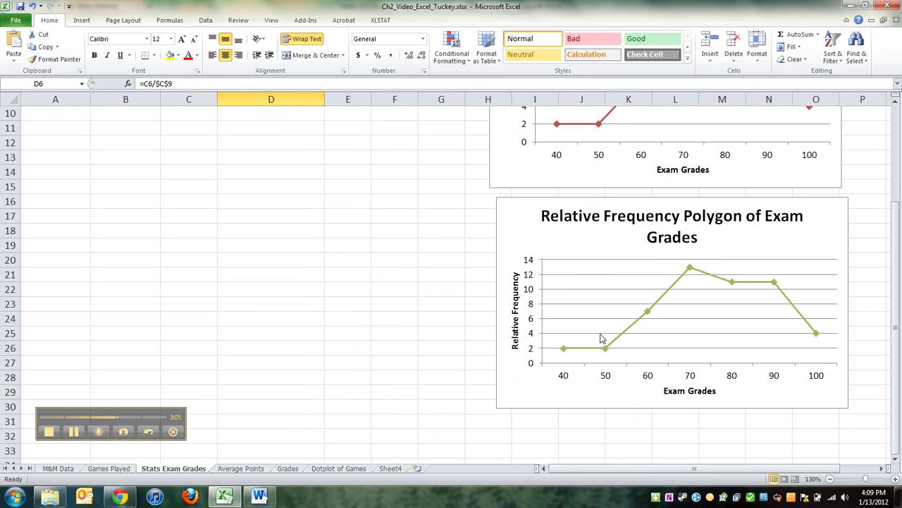
pyautogui.scroll(2, 635, 338)
pyautogui.scroll(-1, 578, 338)
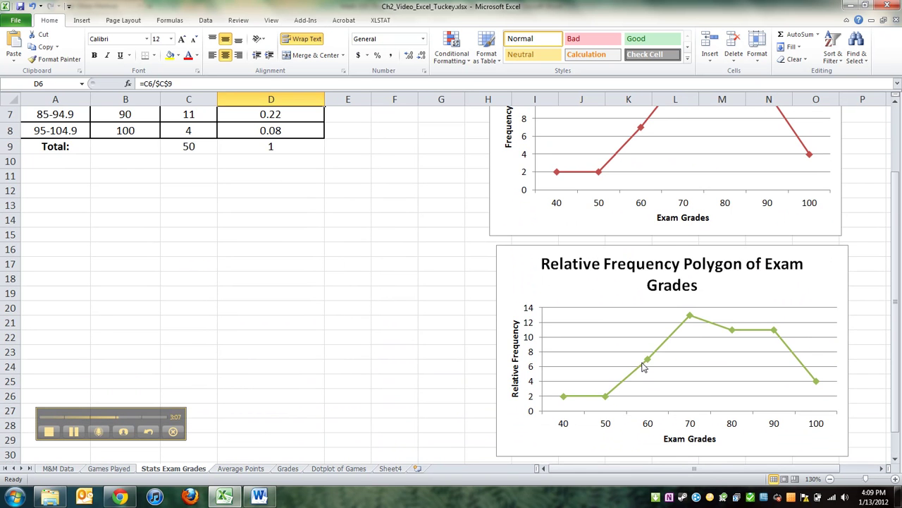
# - Change the relative frequency polygon's series values to the Relative Frequency data in D2:D8
pyautogui.click(643, 365)
pyautogui.scroll(2, 574, 353)
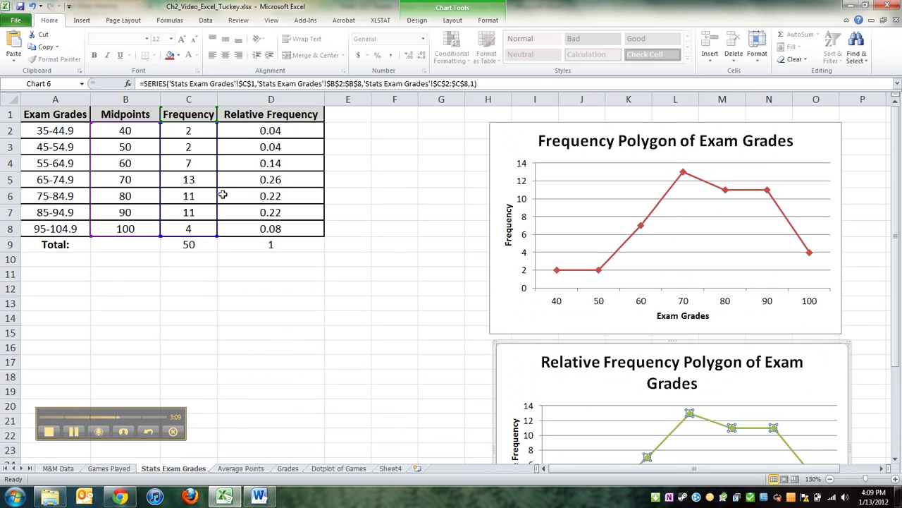
pyautogui.moveTo(216, 193)
pyautogui.mouseDown()
pyautogui.moveTo(246, 197)
pyautogui.moveTo(212, 194)
pyautogui.moveTo(218, 181)
pyautogui.mouseUp()
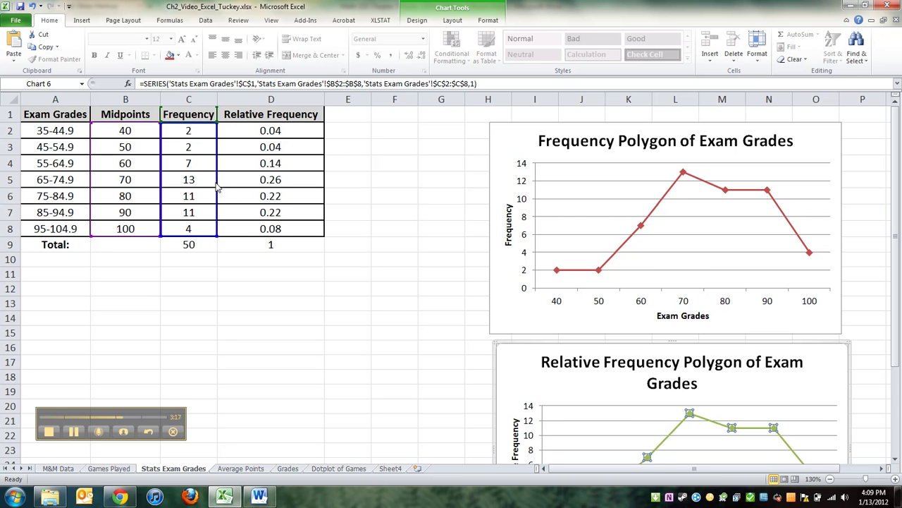
pyautogui.moveTo(217, 187); pyautogui.dragTo(233, 188)
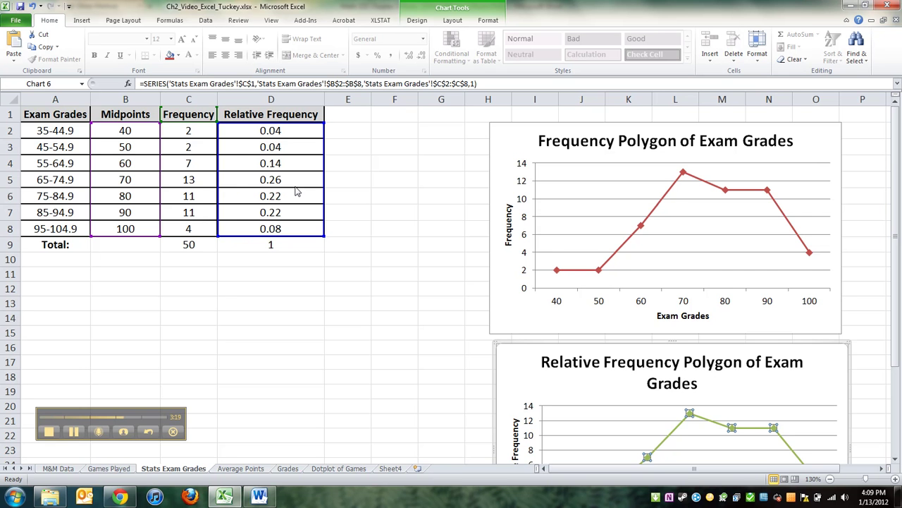
# - Compare the vertical axis scale of the updated relative frequency polygon with that of the frequency polygon, and deselect the chart
pyautogui.moveTo(296, 191); pyautogui.dragTo(296, 191)
pyautogui.scroll(-3, 397, 219)
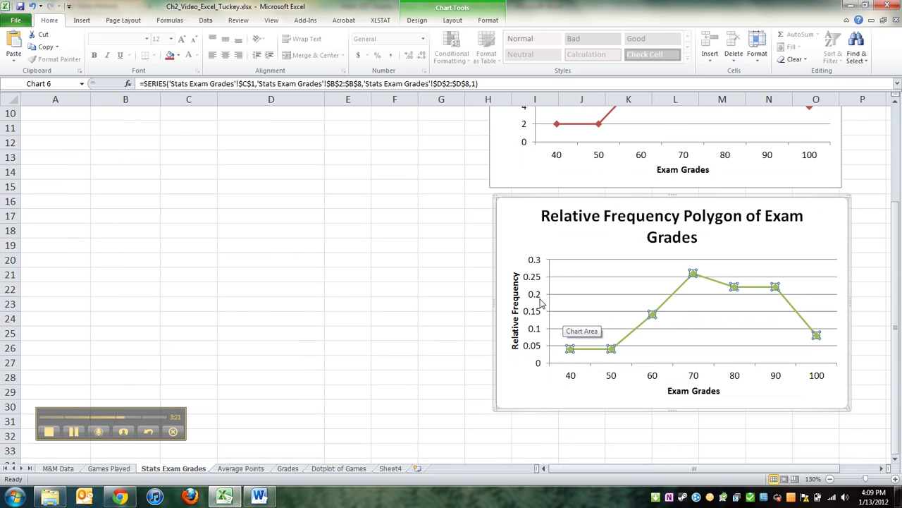
pyautogui.scroll(3, 550, 314)
pyautogui.scroll(-2, 553, 311)
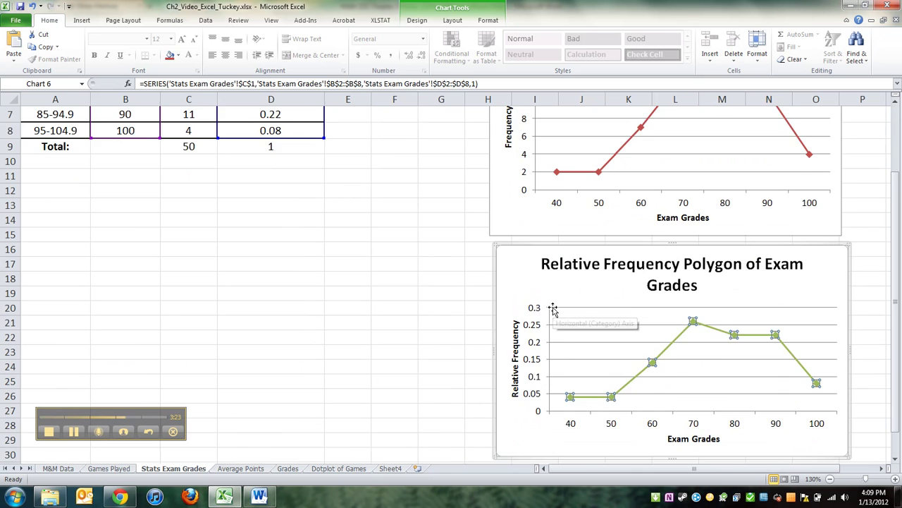
pyautogui.scroll(-1, 554, 311)
pyautogui.scroll(2, 543, 299)
pyautogui.scroll(-1, 533, 327)
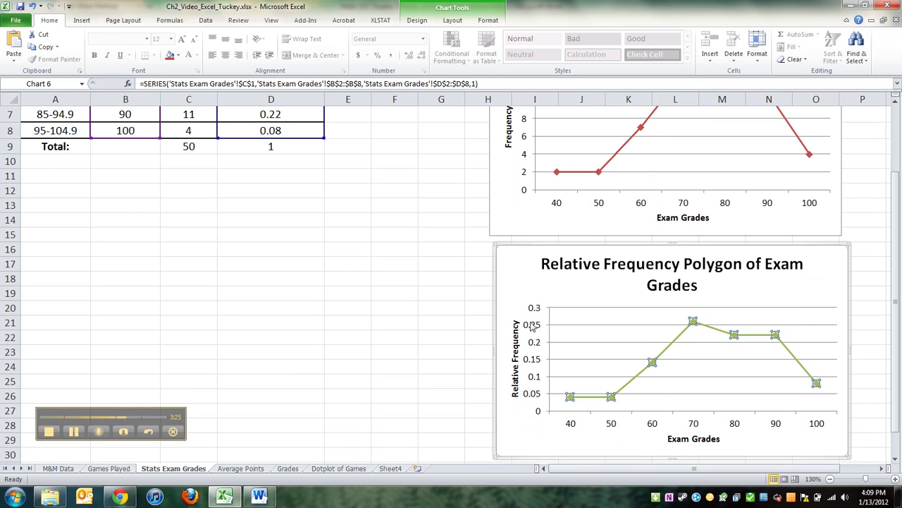
pyautogui.click(396, 323)
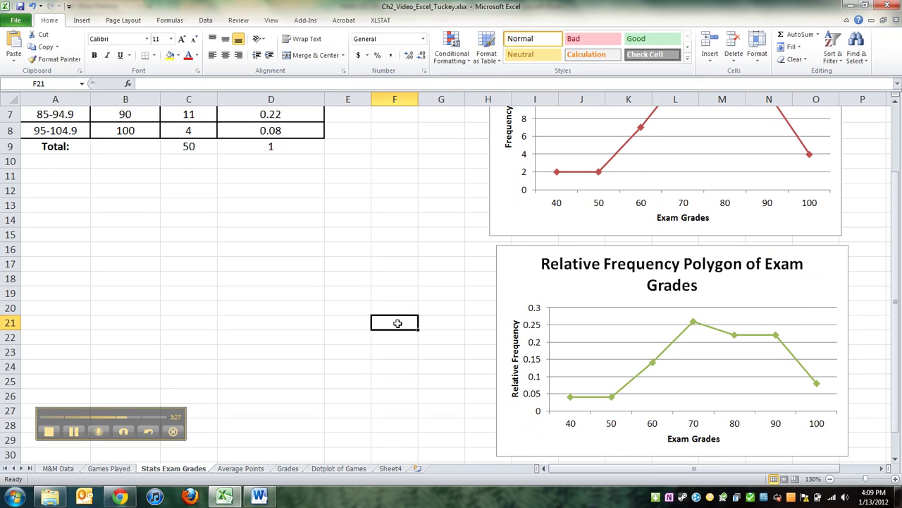
# - Enlarge the relative frequency polygon chart slightly from its upper-left corner so its edge lines up with the frequency polygon chart
pyautogui.click(507, 271)
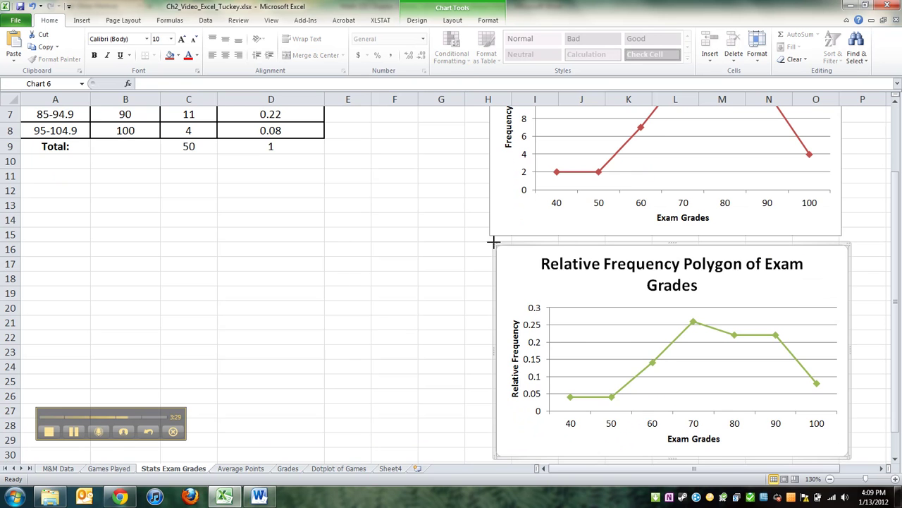
pyautogui.moveTo(494, 242); pyautogui.dragTo(490, 239)
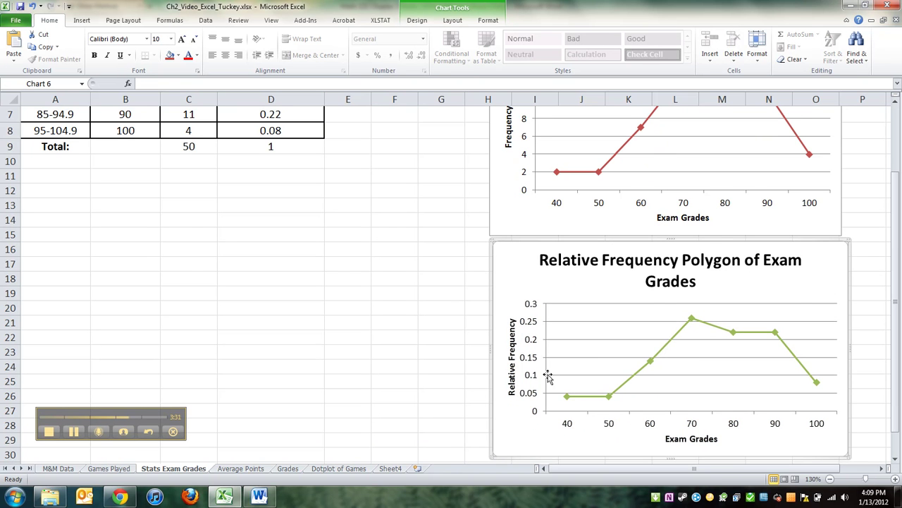
pyautogui.scroll(2, 534, 331)
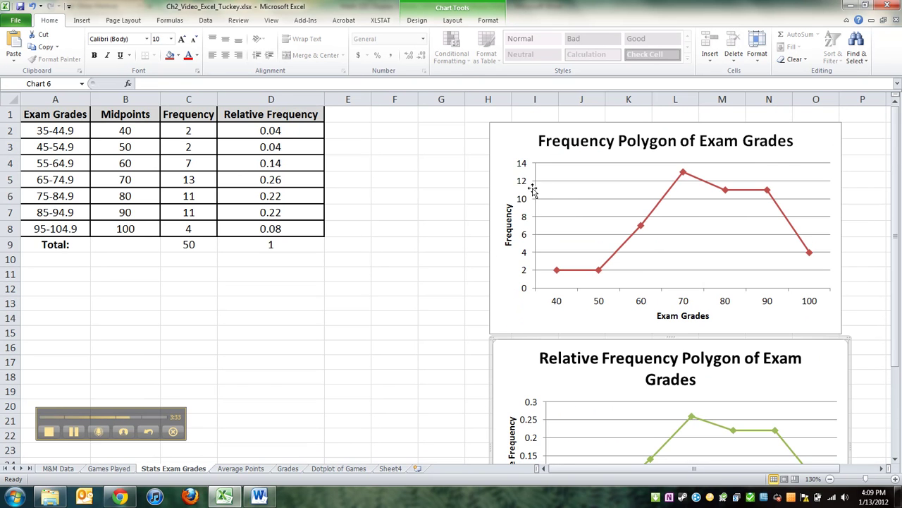
# - Switch to the Word notes and review the answer to question d and the cumulative distribution definitions under Objective 2
pyautogui.click(260, 497)
pyautogui.scroll(-4, 441, 398)
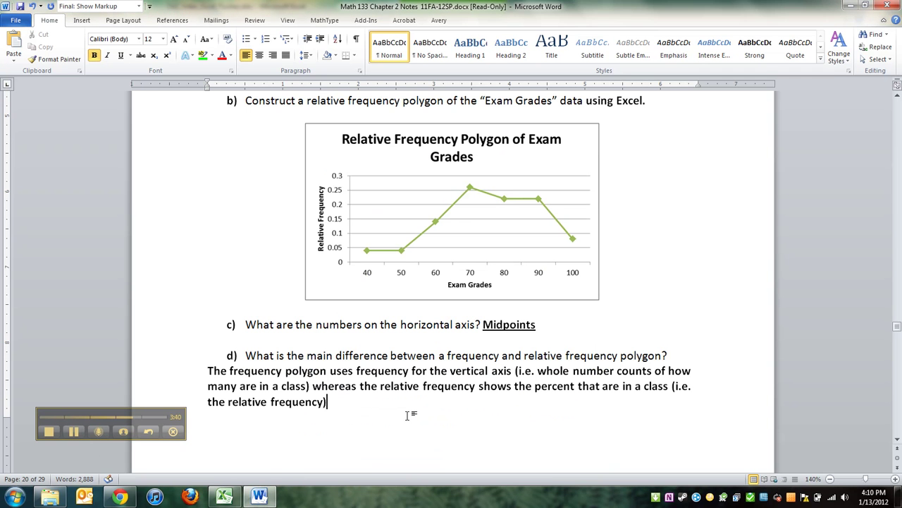
pyautogui.scroll(-2, 387, 438)
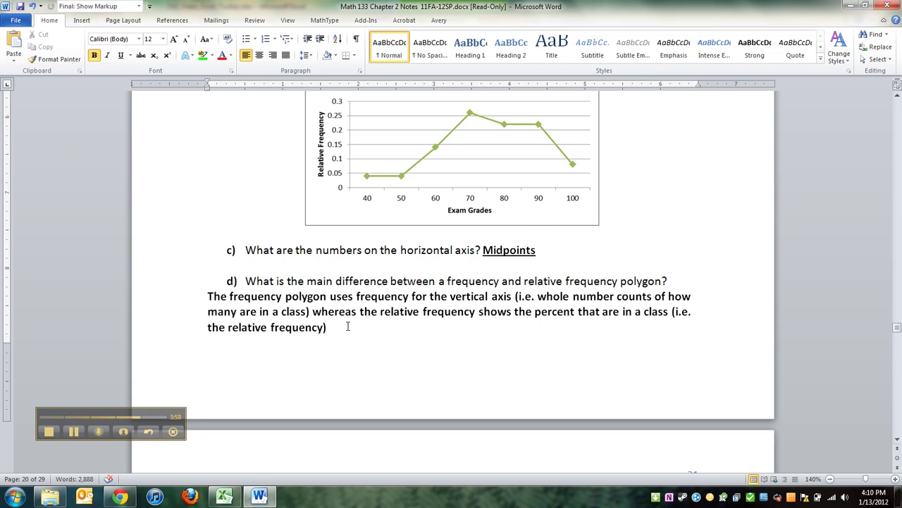
pyautogui.scroll(1, 348, 327)
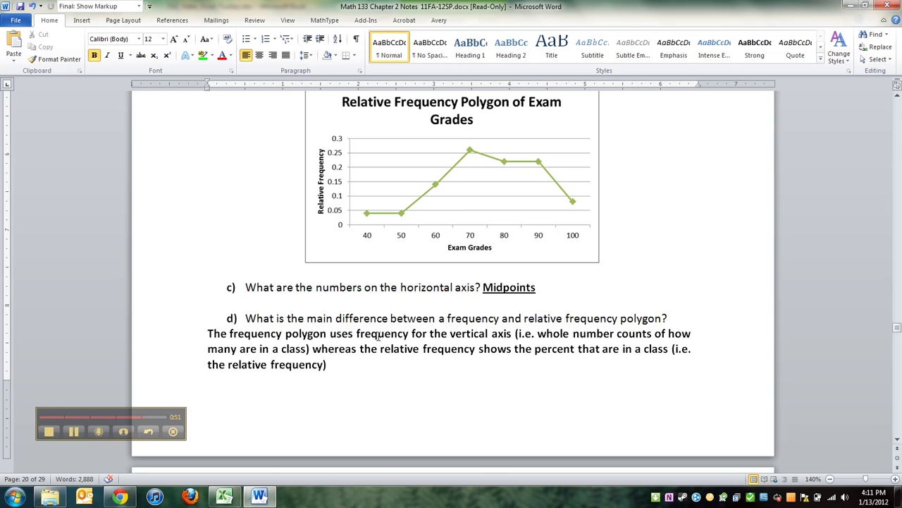
pyautogui.scroll(-10, 376, 341)
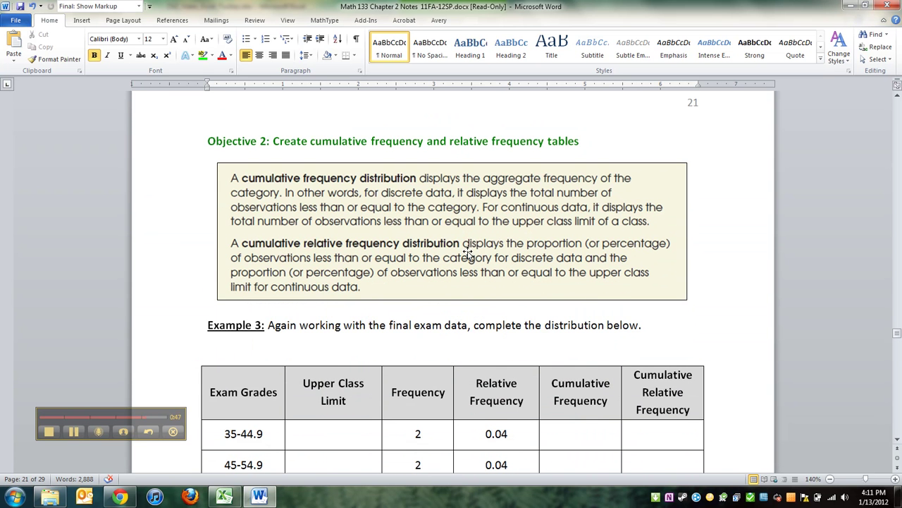
pyautogui.scroll(-1, 466, 252)
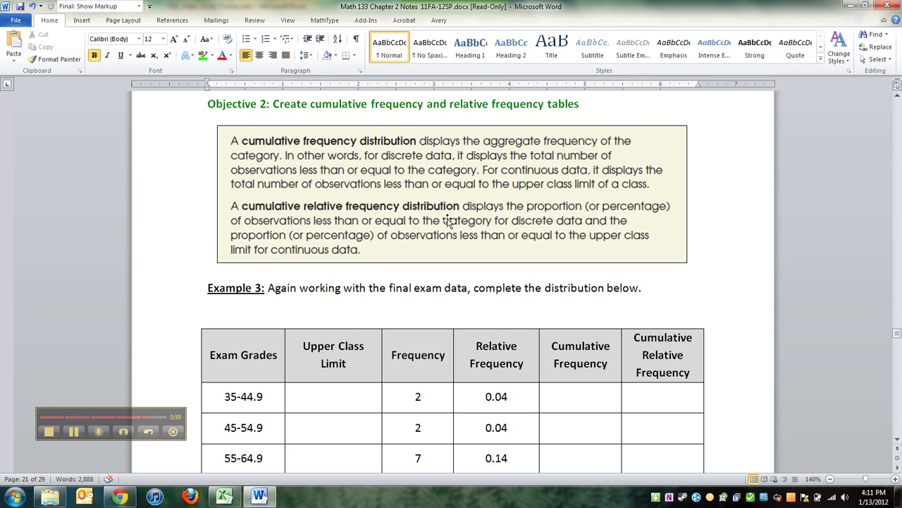
pyautogui.scroll(-2, 448, 222)
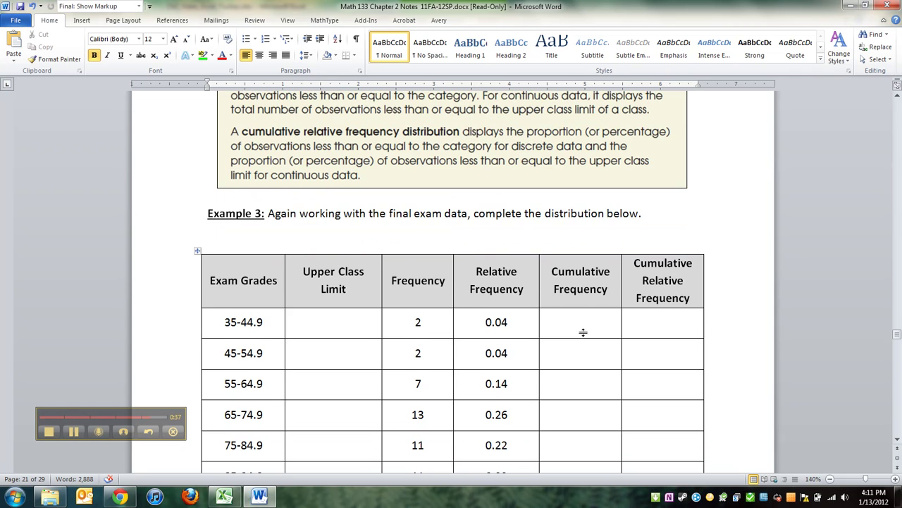
# - In the Example 3 table, enter cumulative frequencies 2 for class 35-44.9 and 4 for class 45-54.9
pyautogui.scroll(-1, 583, 332)
pyautogui.click(568, 282)
pyautogui.scroll(-1, 591, 201)
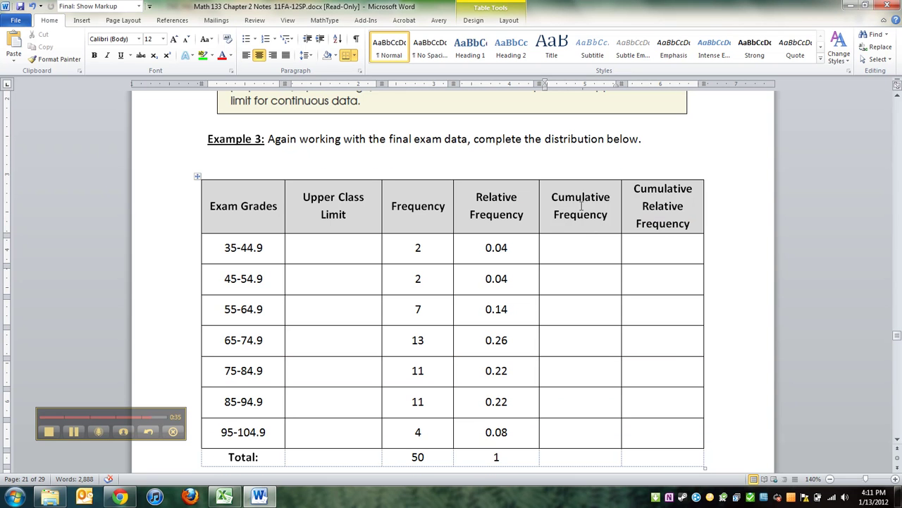
pyautogui.doubleClick(416, 246)
pyautogui.click(585, 247)
pyautogui.write('2')
pyautogui.click(587, 279)
pyautogui.moveTo(429, 261); pyautogui.dragTo(423, 281)
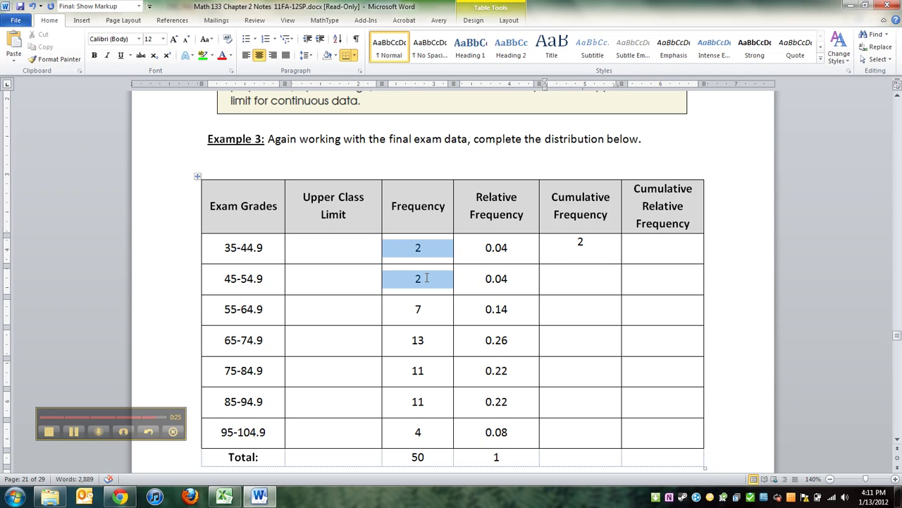
pyautogui.click(574, 277)
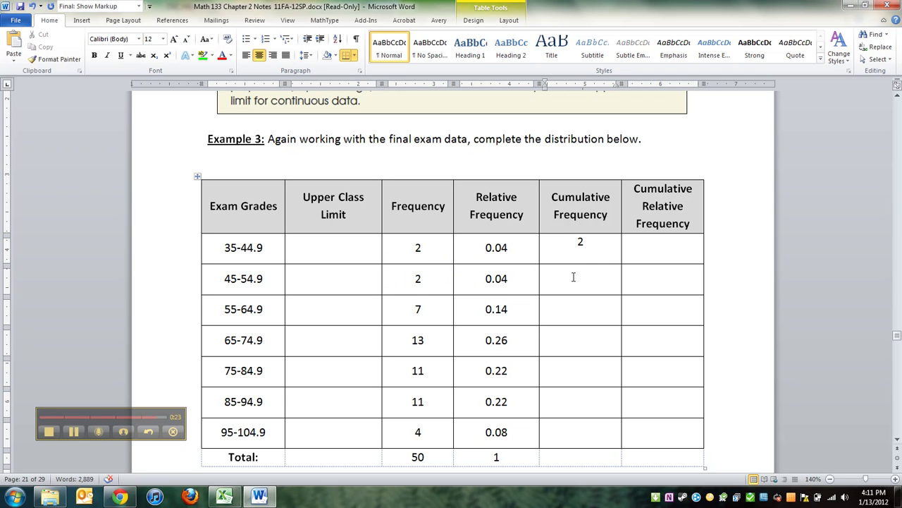
pyautogui.write('4')
# - Enter cumulative frequencies 11 for class 55-64.9 and 24 for class 65-74.9
pyautogui.moveTo(432, 252); pyautogui.dragTo(431, 308)
pyautogui.click(590, 312)
pyautogui.write('11')
pyautogui.click(577, 352)
pyautogui.write('24')
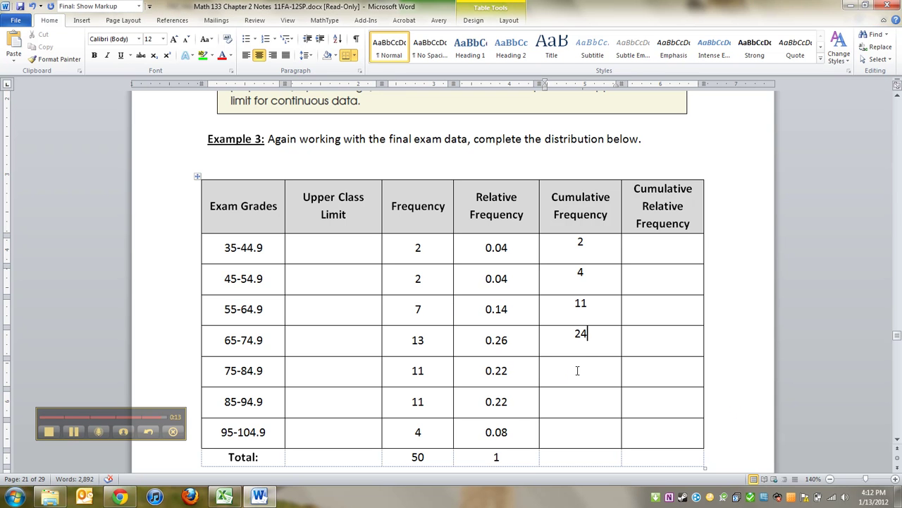
# - Enter cumulative frequencies 35, 46 and 50 for the last three classes, and check the final one against the Frequency column's total
pyautogui.click(581, 371)
pyautogui.write('35')
pyautogui.press('Down')
pyautogui.write('46')
pyautogui.press('Down')
pyautogui.write('50')
pyautogui.moveTo(598, 426); pyautogui.dragTo(572, 426)
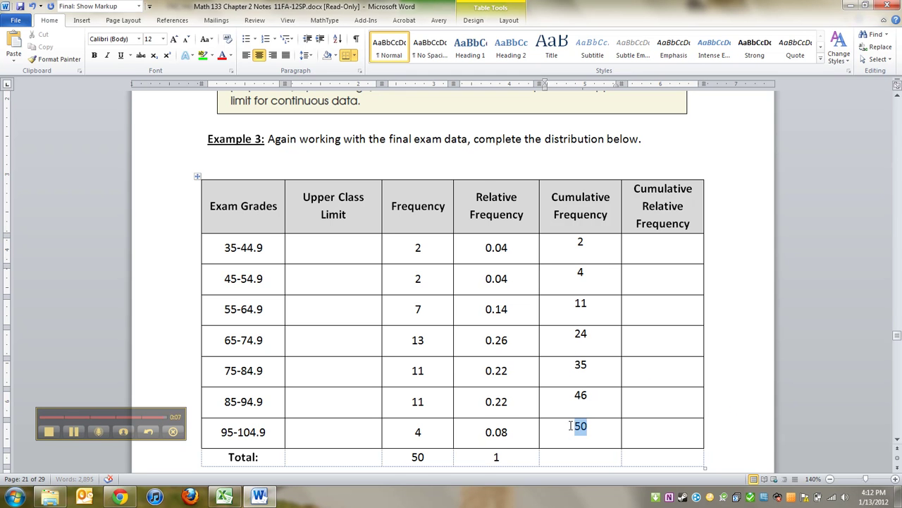
pyautogui.doubleClick(423, 456)
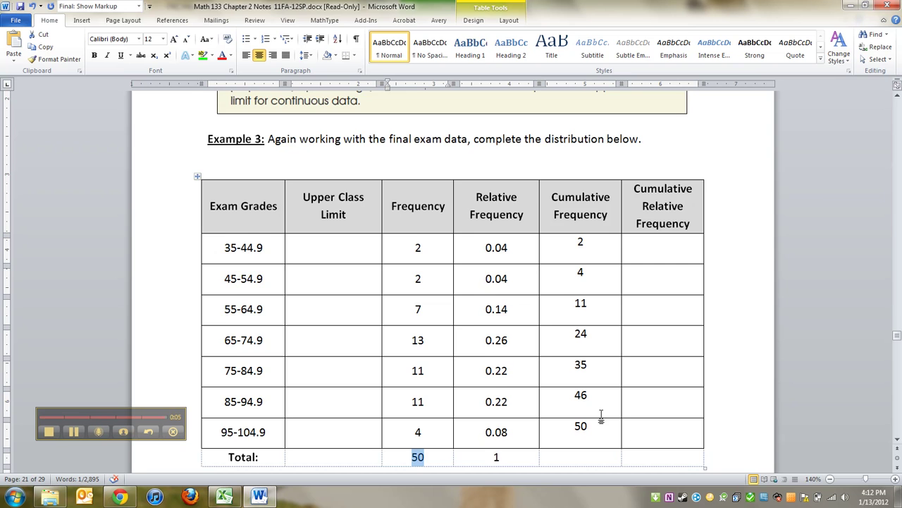